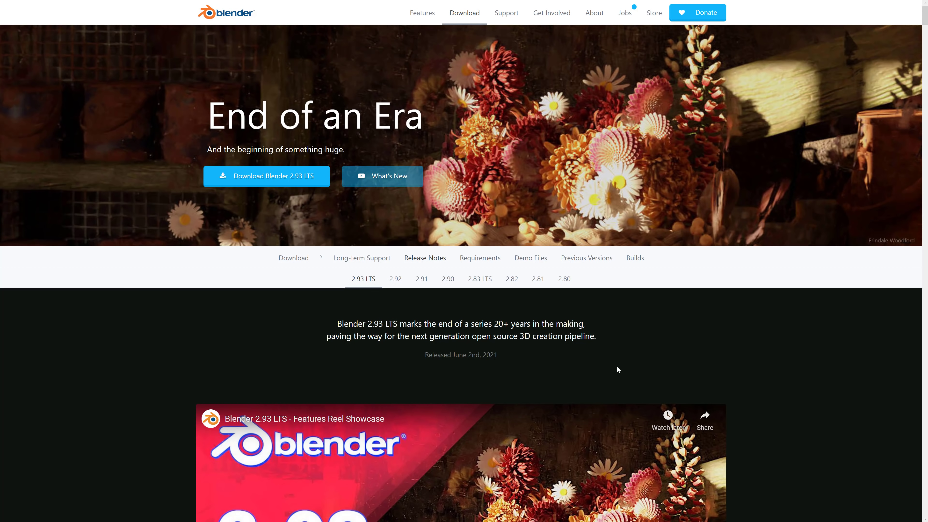
Step: Switch to the Blender window containing the procedural buildings scene
key(alt+Tab)
key(alt+Tab)
key(alt+Tab)
key(alt+Tab)
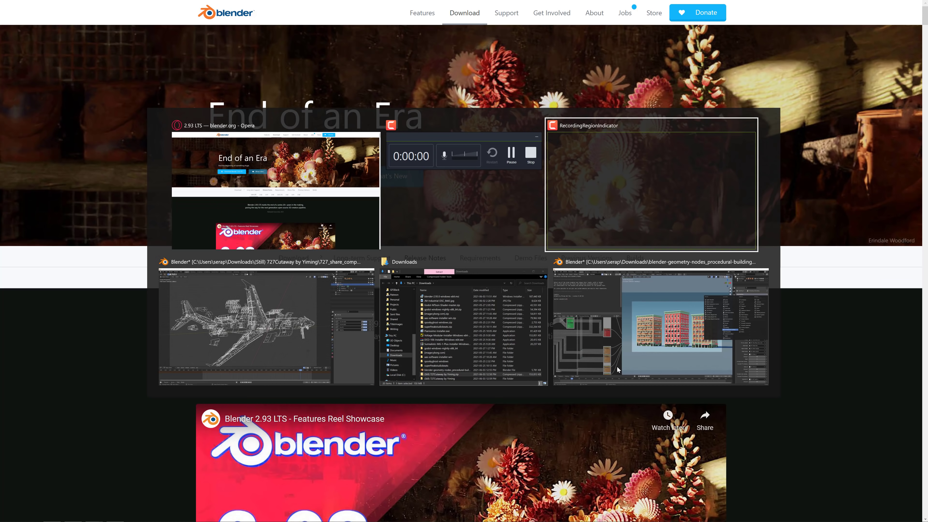
key(alt+Tab)
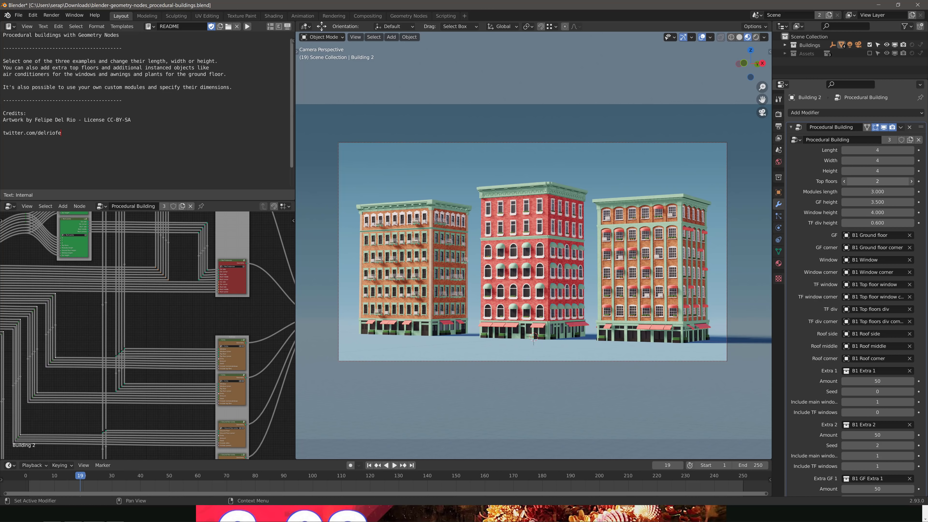
Step: Set the middle red building's top floors to 3 and its height to 66
click(910, 182)
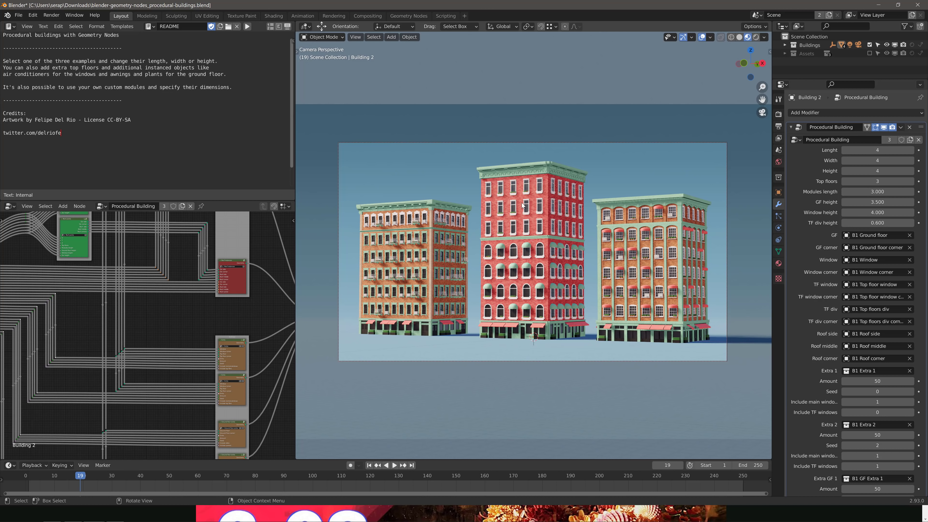
click(876, 171)
text(49)
key(Return)
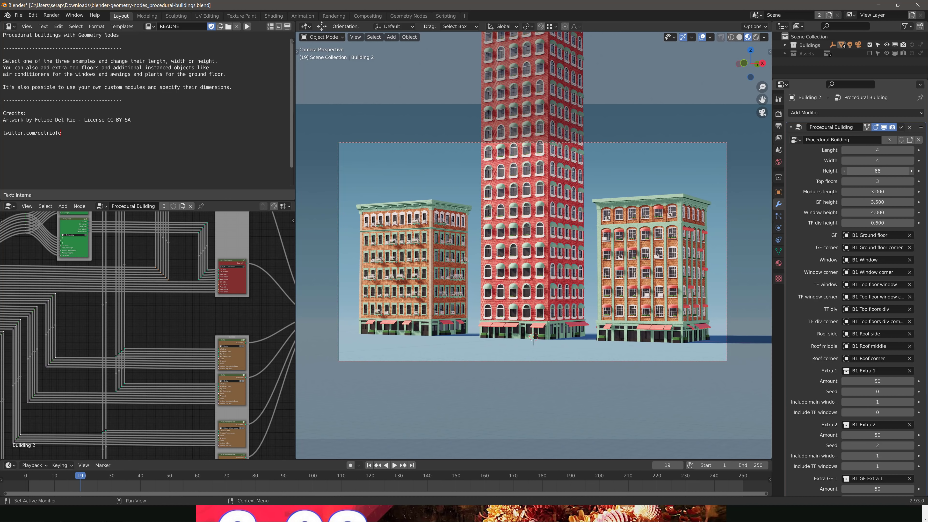
Step: Reduce the middle red building's height to 28 and then to 13
click(876, 170)
text(1)
key(Return)
click(877, 171)
text(15)
key(Return)
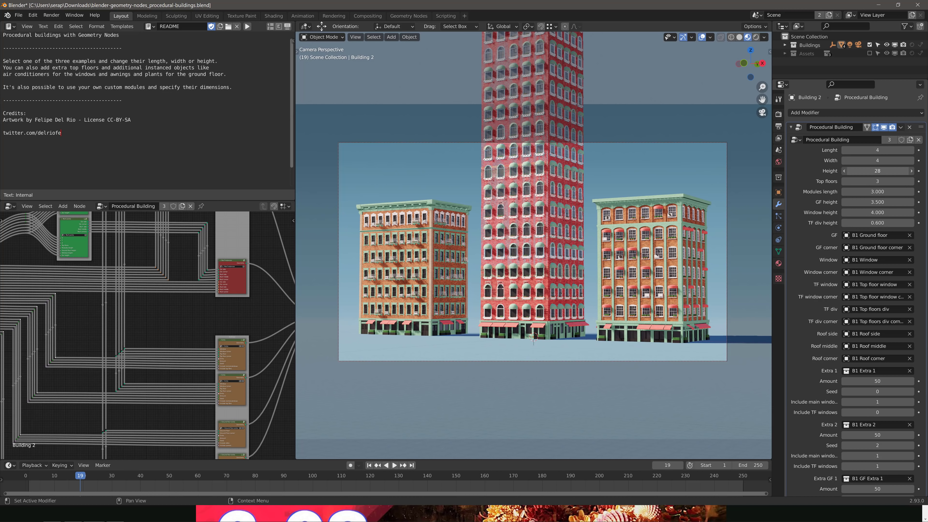
click(877, 171)
text(13)
key(Return)
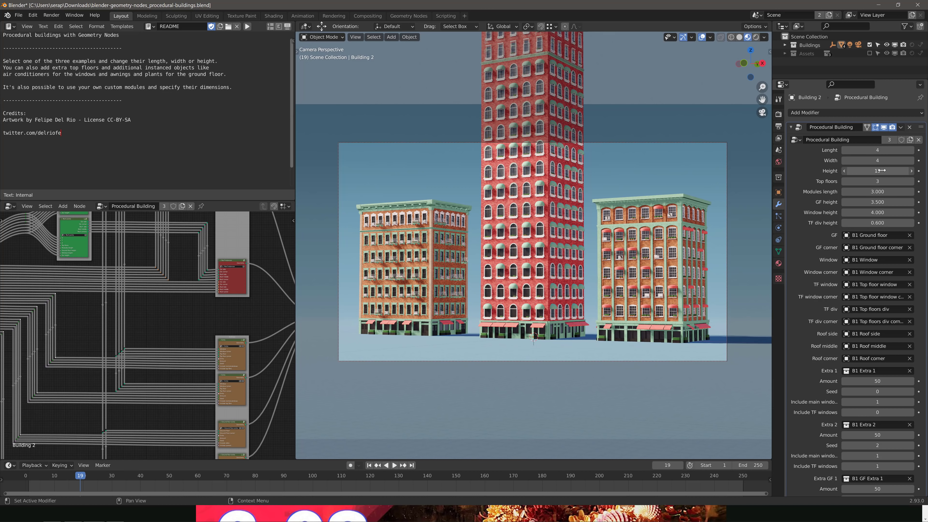
Step: Try a width of 18 on the middle red building, then set its width to 1
click(877, 160)
text(11)
key(Return)
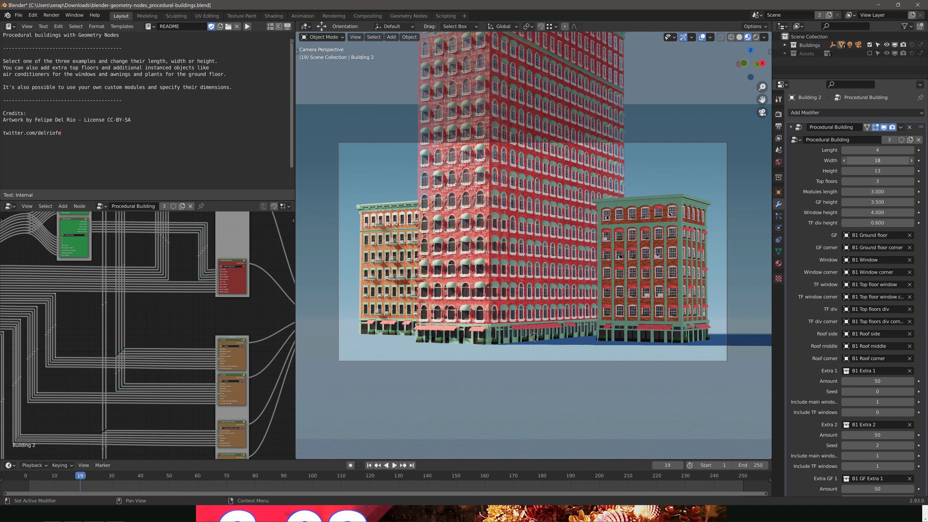
click(877, 160)
text(1)
key(Return)
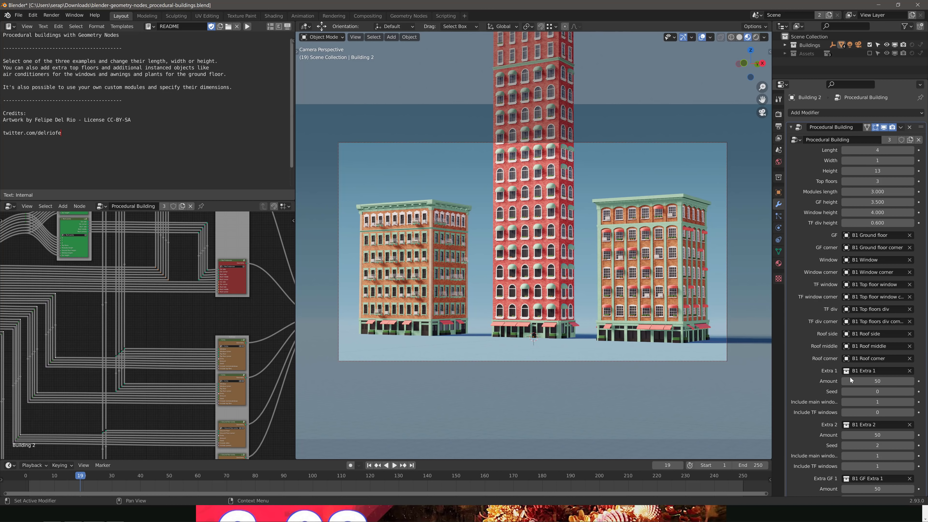
Step: Widen the geometry node editor over the 3D viewport and extend it upward over the README text editor
scroll(852, 383, down, 5)
scroll(852, 385, up, 3)
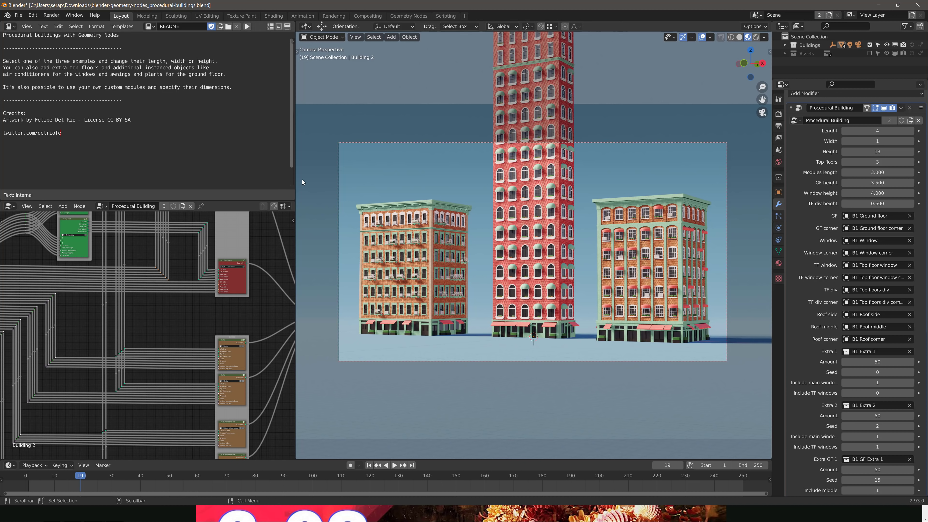
drag(295, 179, 649, 179)
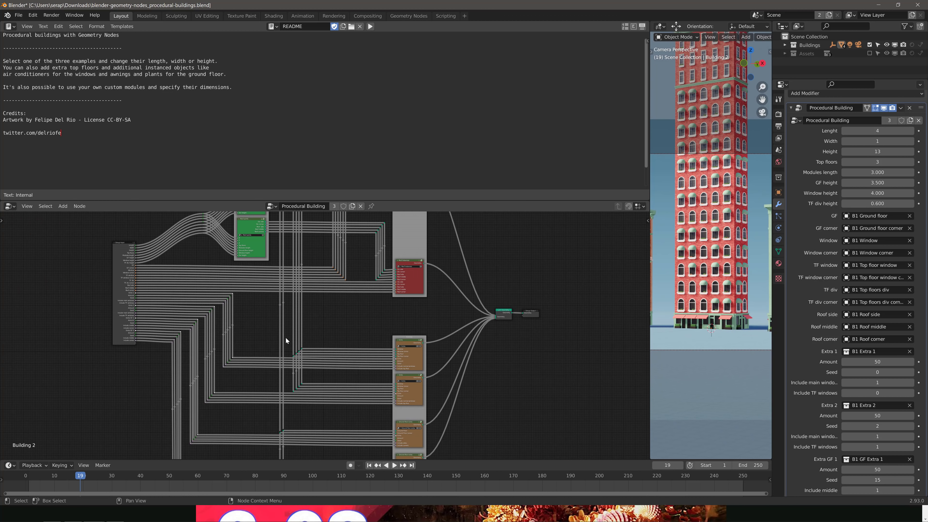
scroll(285, 337, down, 2)
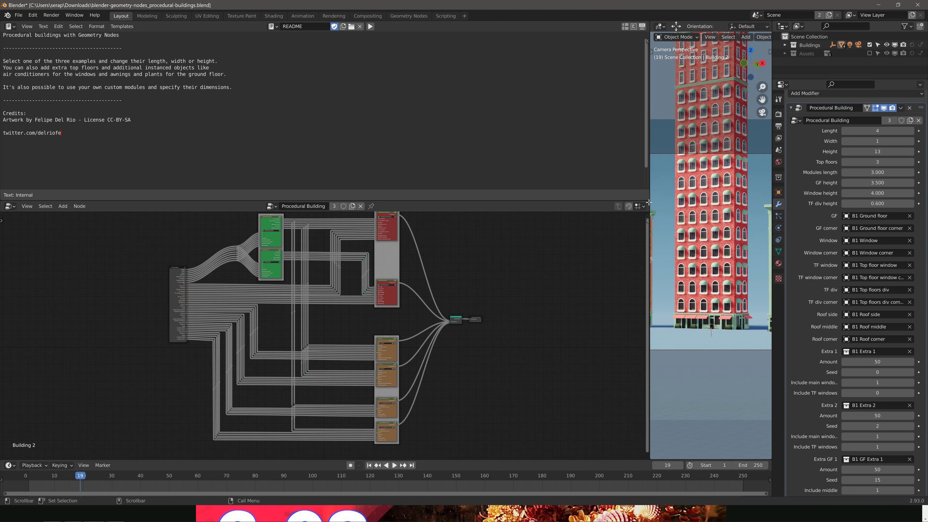
drag(647, 206, 648, 187)
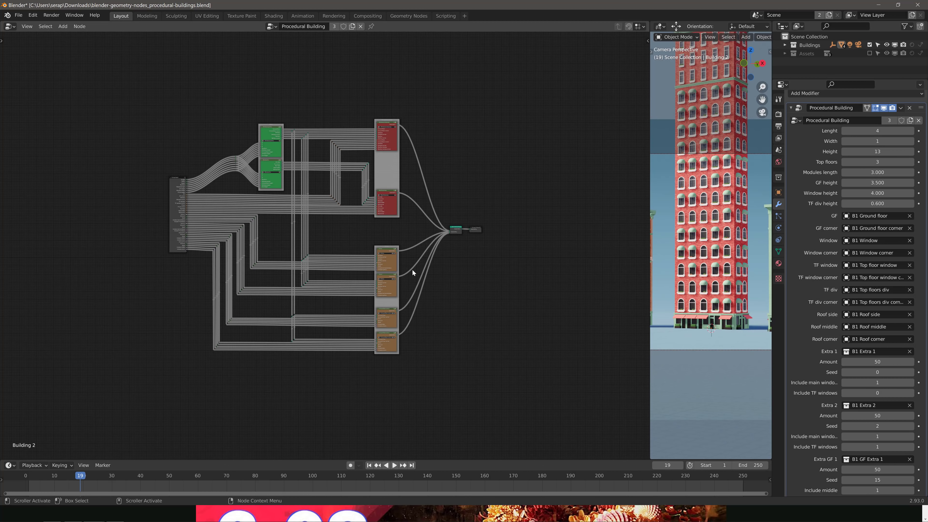
Step: Examine the Procedural Building node tree, from the Group Input sockets to the Ground floor extra groups
scroll(284, 261, up, 6)
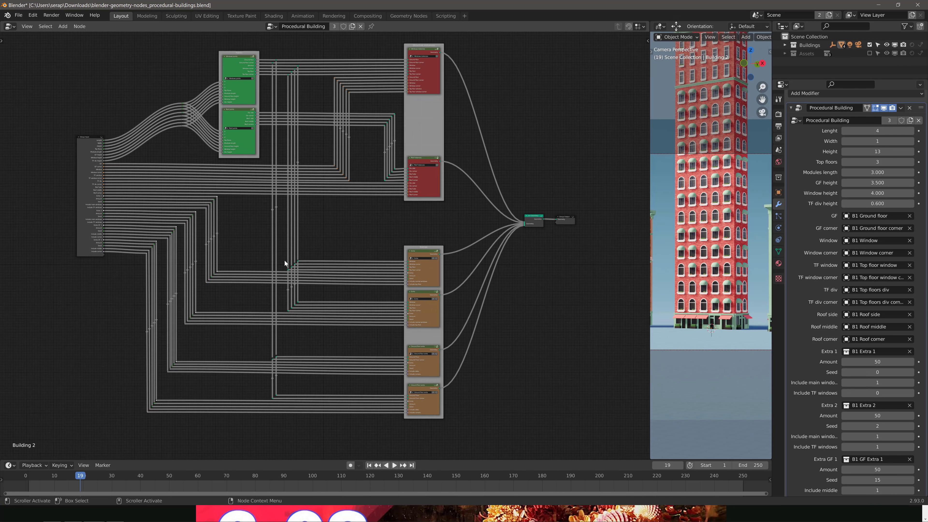
scroll(285, 262, up, 1)
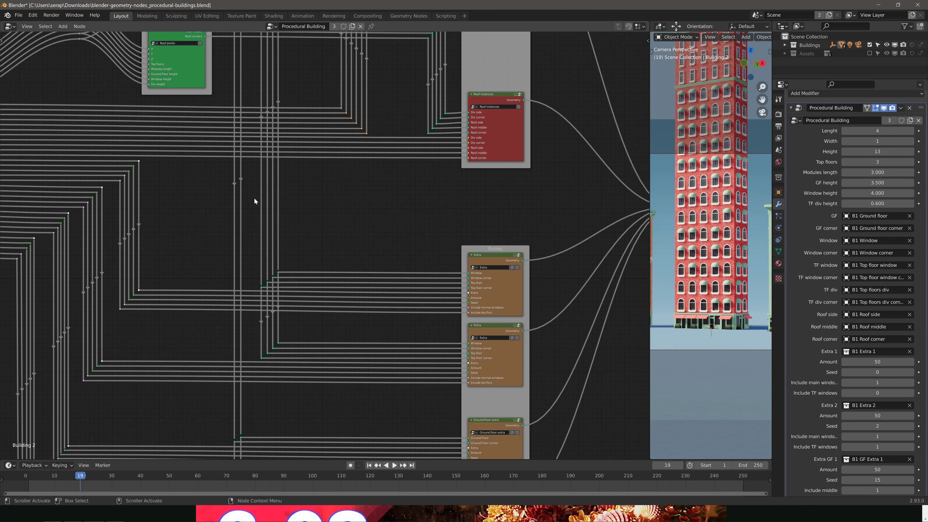
middle_drag(254, 201, 500, 275)
scroll(259, 233, up, 2)
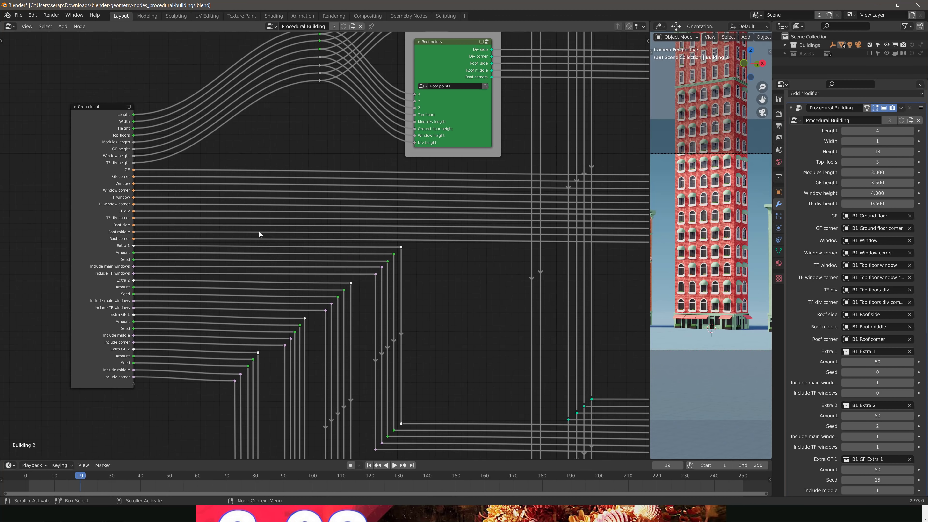
middle_drag(260, 233, 471, 263)
scroll(458, 310, up, 3)
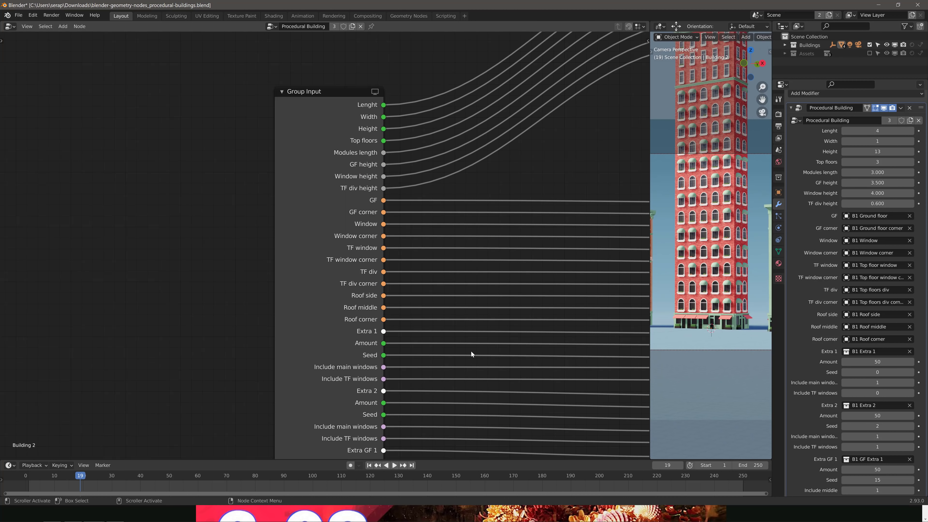
middle_drag(472, 351, 442, 250)
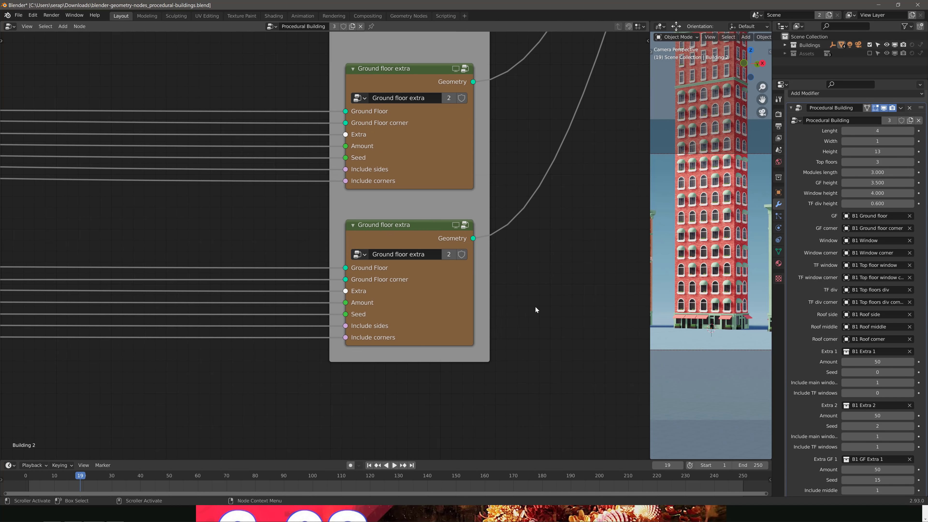
click(465, 227)
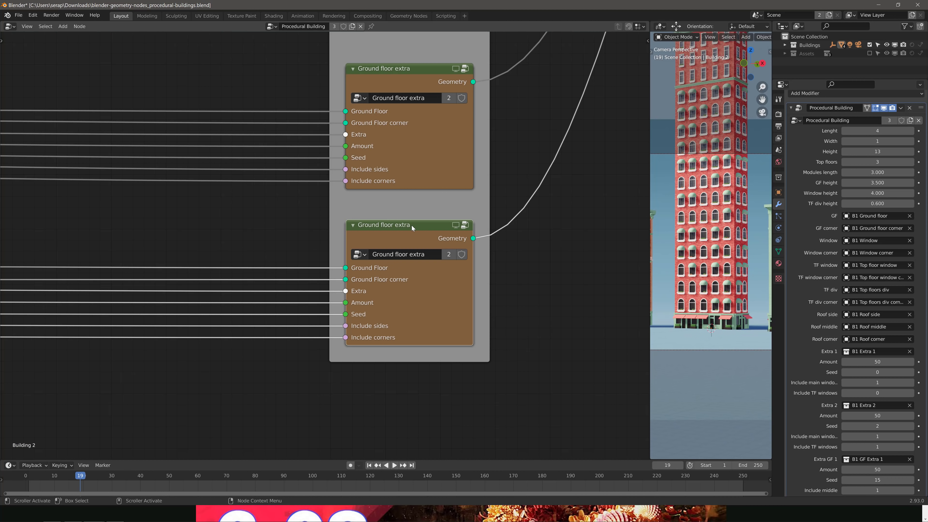
mouse_move(429, 256)
middle_down()
mouse_move(499, 380)
mouse_move(497, 358)
mouse_move(472, 352)
mouse_move(463, 215)
mouse_move(510, 336)
mouse_move(429, 259)
middle_up()
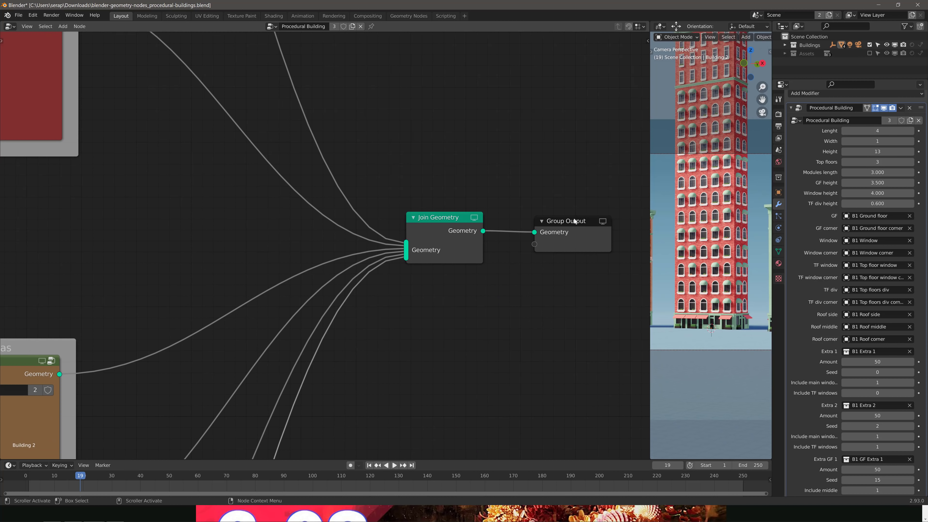
Step: Expand the Buildings collection in the outliner to list its objects
scroll(707, 256, down, 3)
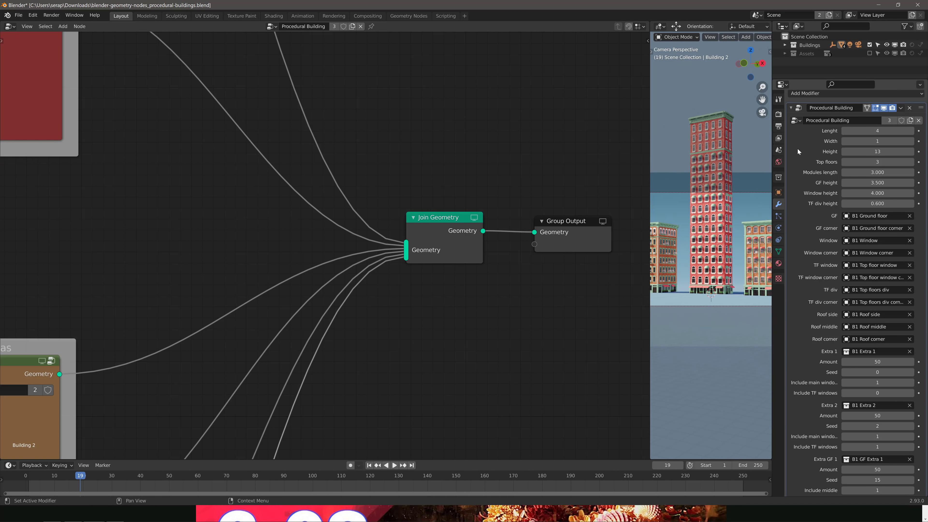
click(785, 45)
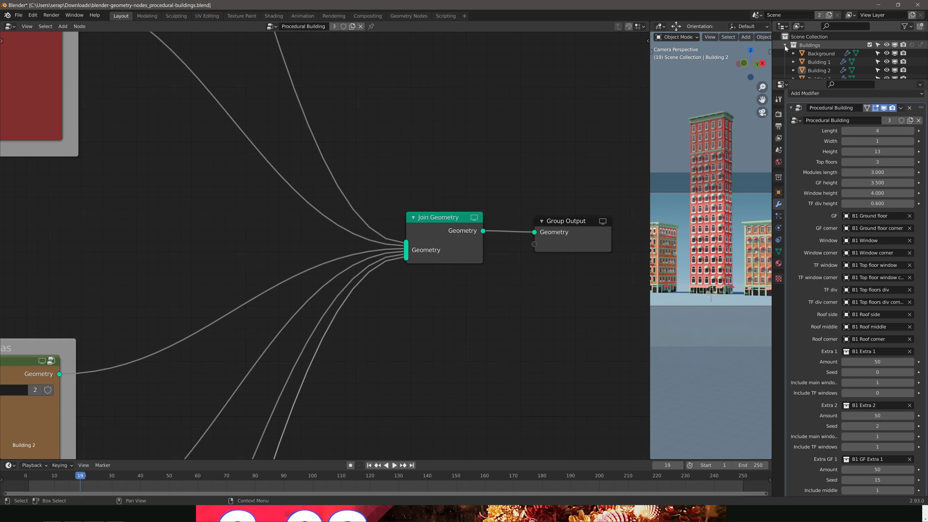
scroll(801, 65, down, 2)
scroll(801, 68, up, 2)
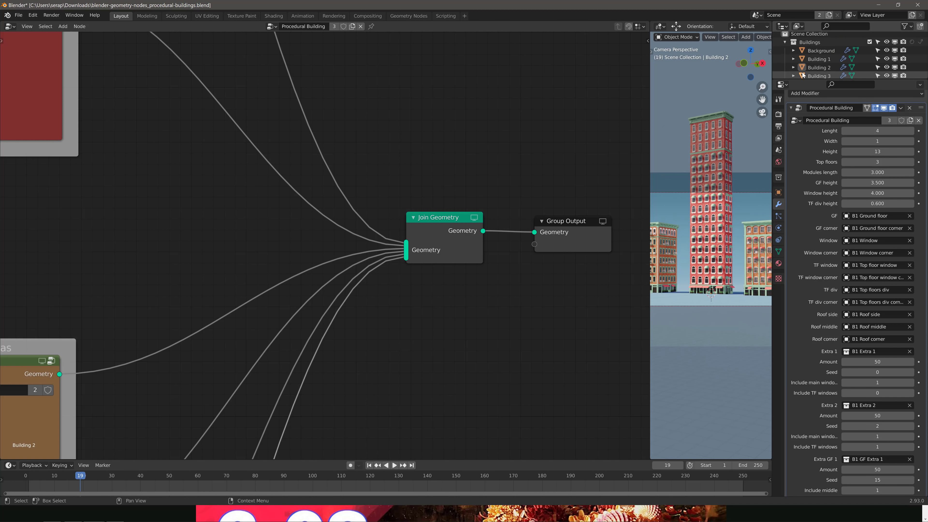
Step: Inspect the Structure instances groups and how they feed the Join Geometry and Group Output nodes
middle_drag(296, 194, 277, 297)
scroll(415, 328, down, 5)
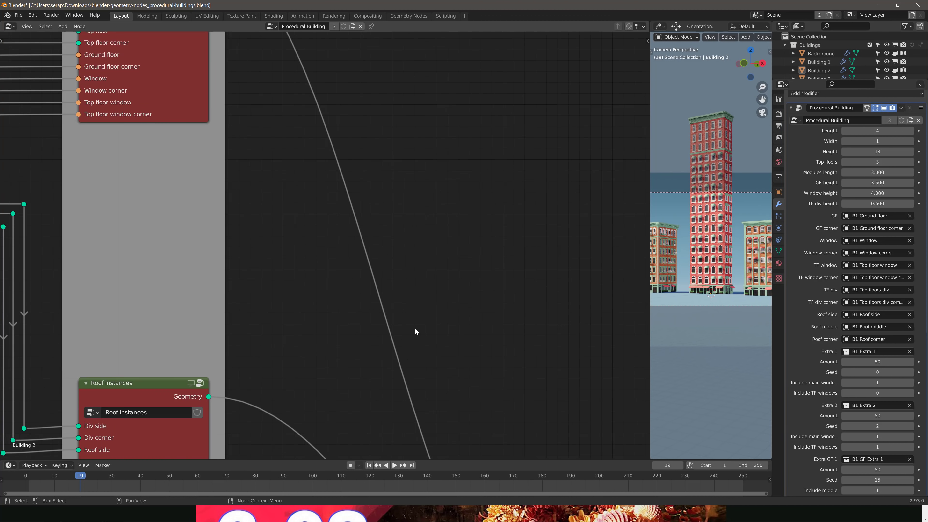
middle_drag(377, 258, 279, 259)
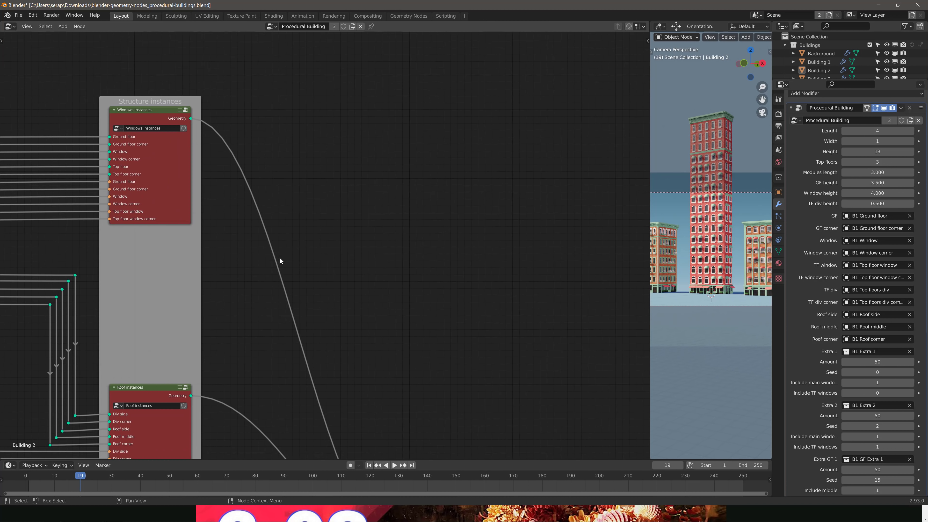
middle_drag(480, 275, 317, 293)
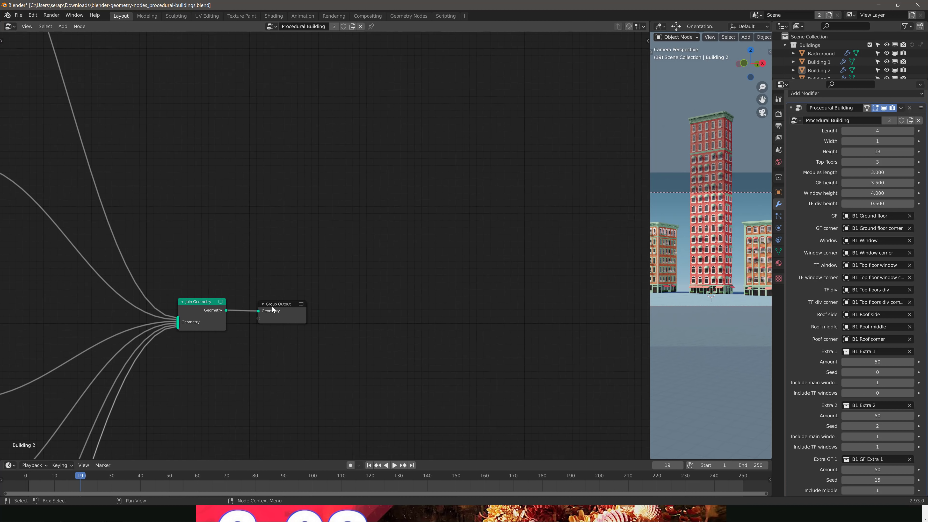
right_click(372, 127)
click(63, 26)
Step: Narrow the node editor to widen the 3D viewport, and set the red building's height to 4
drag(647, 249, 325, 244)
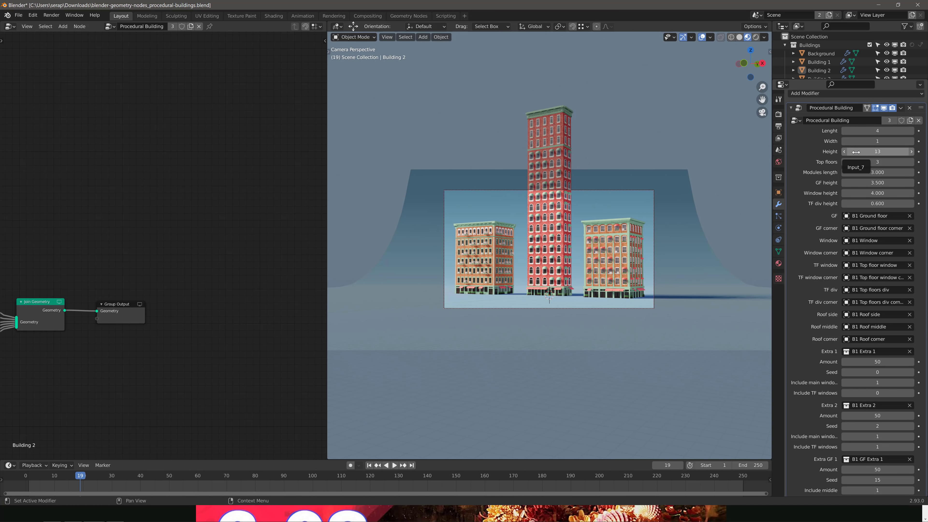
drag(856, 151, 800, 152)
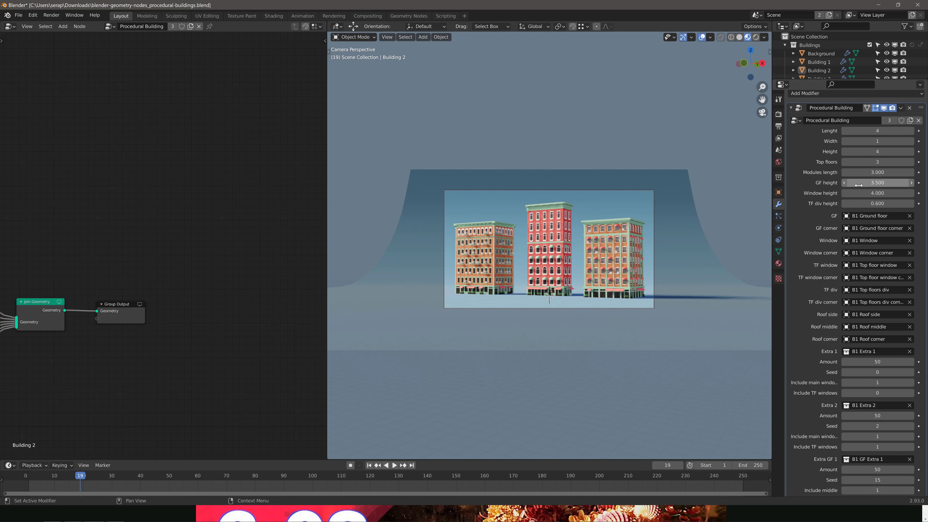
scroll(815, 303, down, 5)
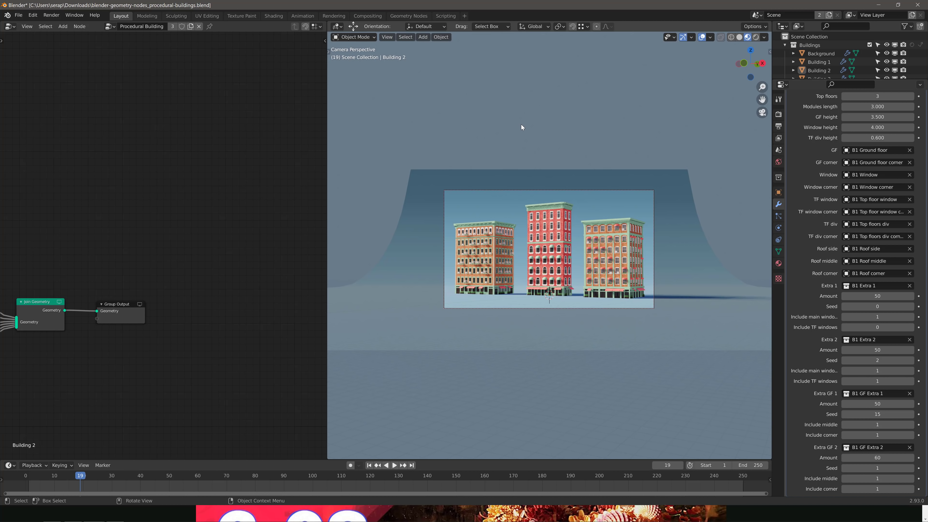
Step: Switch to the Blender window containing the 727 cutaway airplane scene
key(alt+Tab)
key(alt+Tab)
key(alt+Tab)
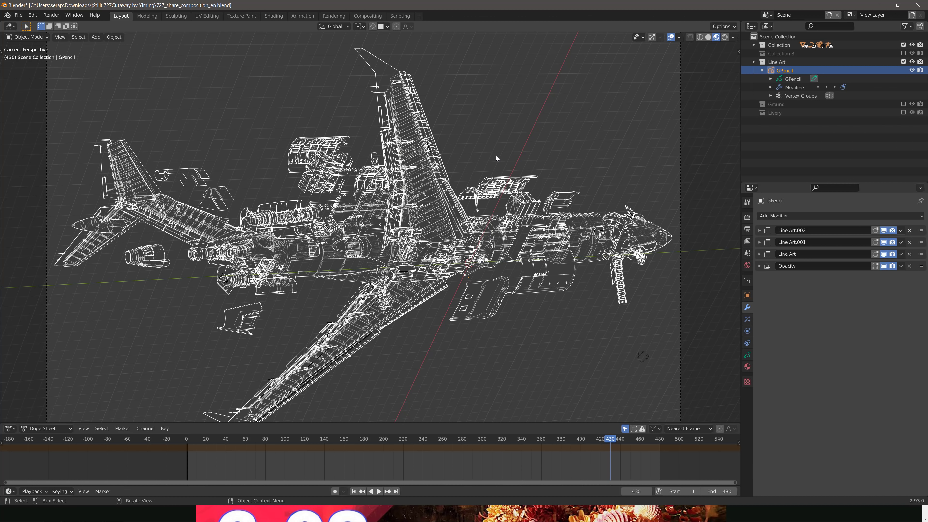
Step: Leave the camera view to examine the airplane's line art, and expand the Line Art.002 modifier's settings
key(KP_0)
scroll(481, 194, up, 3)
scroll(480, 191, up, 5)
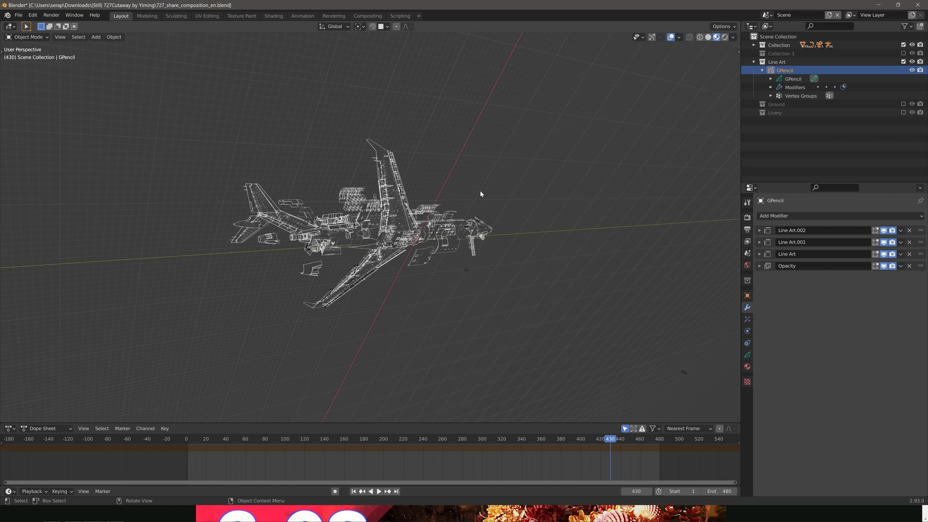
right_click(530, 179)
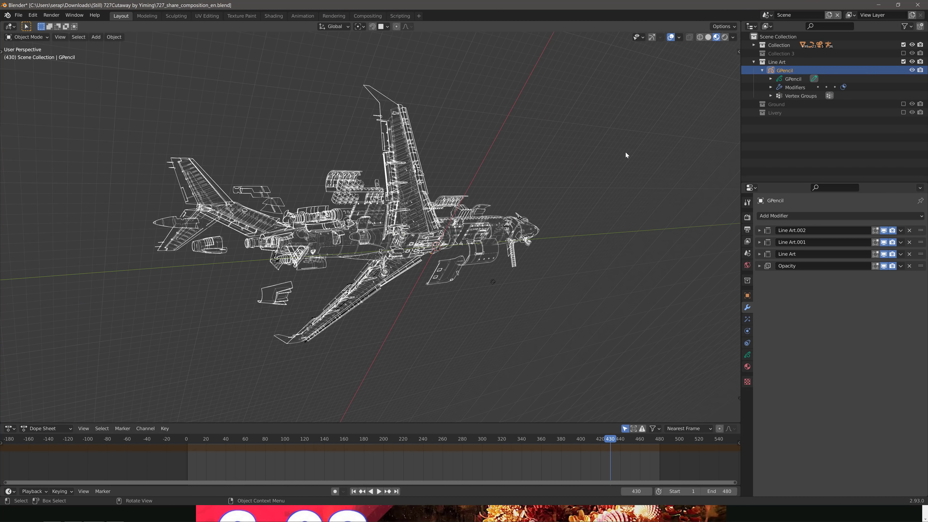
middle_drag(576, 183, 609, 252)
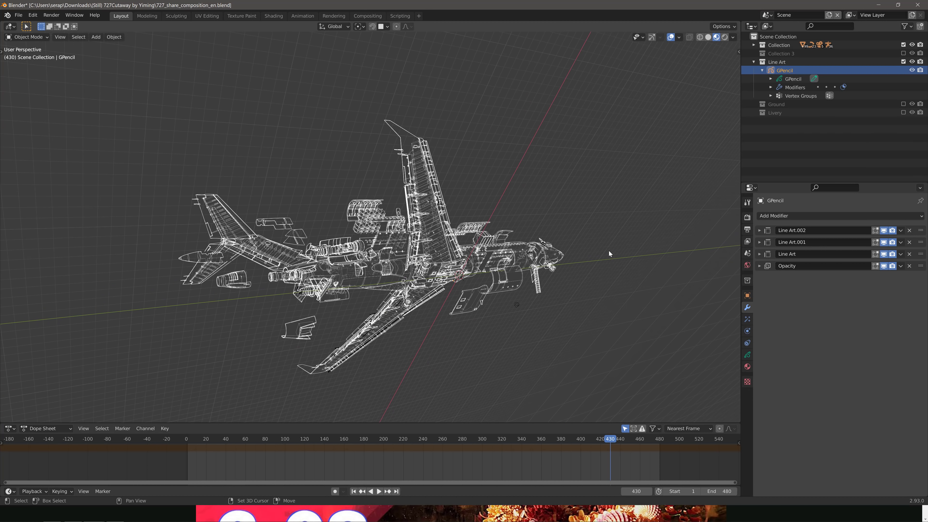
scroll(609, 251, up, 3)
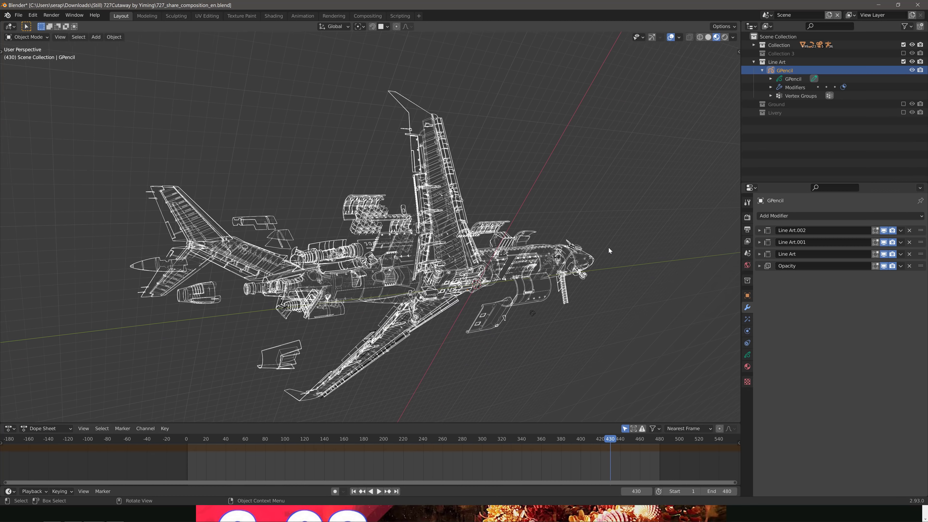
scroll(609, 246, up, 1)
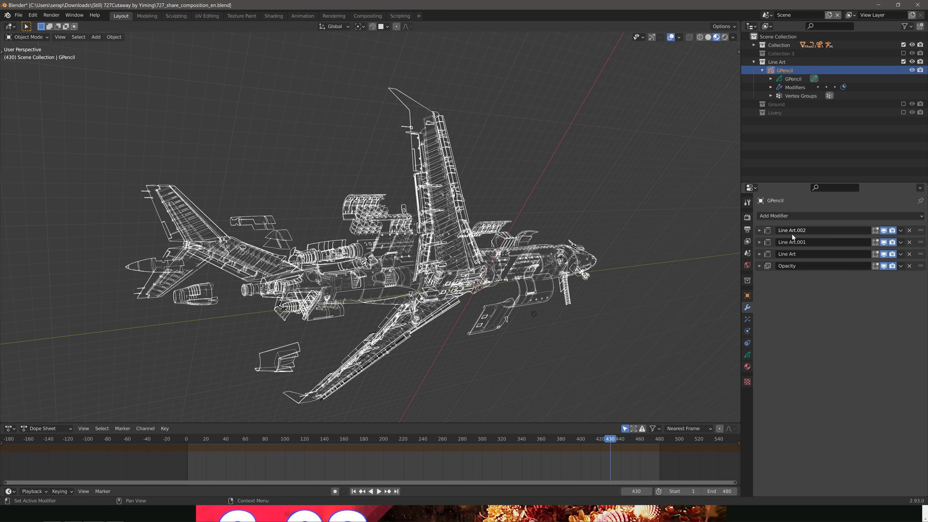
click(759, 231)
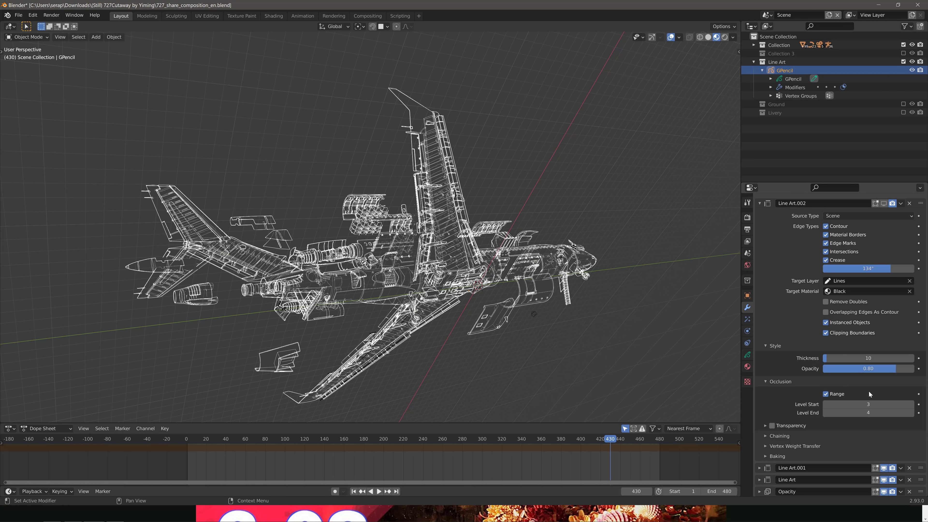
Step: Turn off viewport display of the Line Art.001 and Line Art modifiers, and view the airplane model in Solid shading
scroll(868, 465, down, 1)
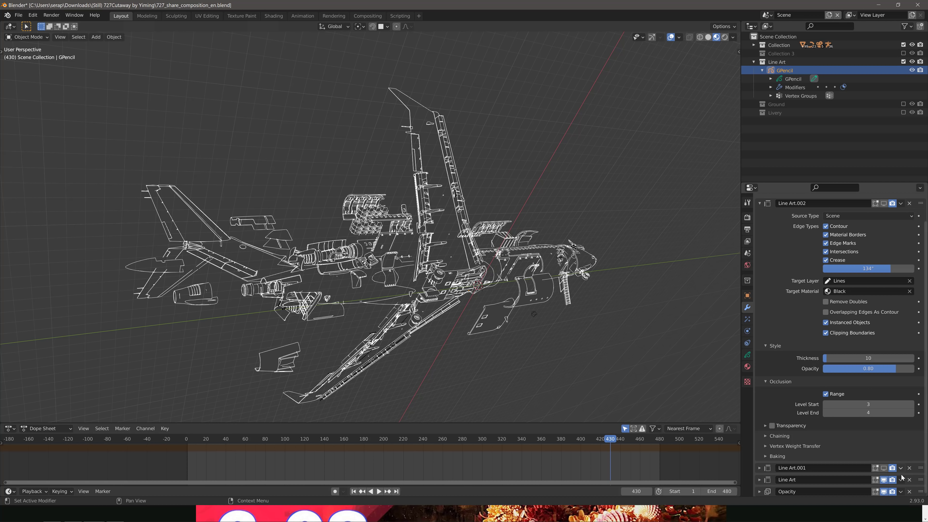
click(884, 480)
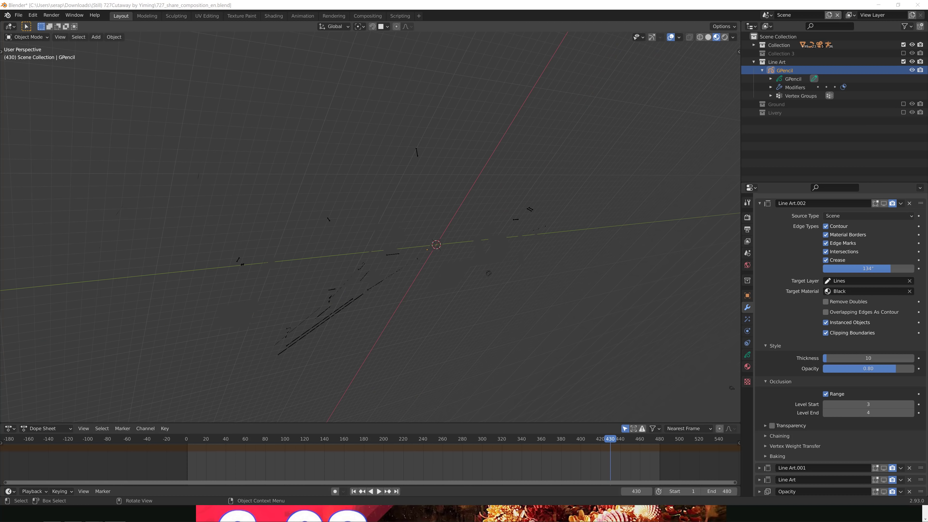
click(708, 37)
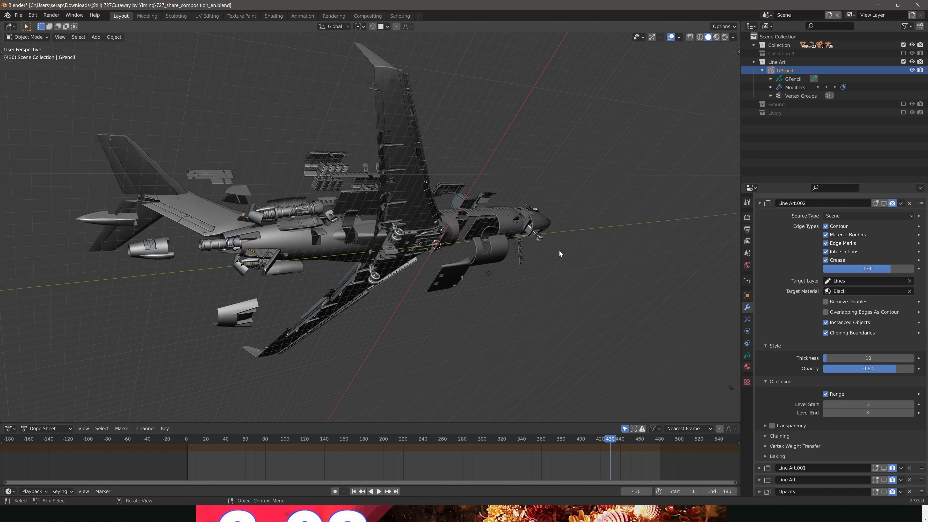
middle_drag(559, 253, 560, 251)
right_click(498, 255)
mouse_move(499, 255)
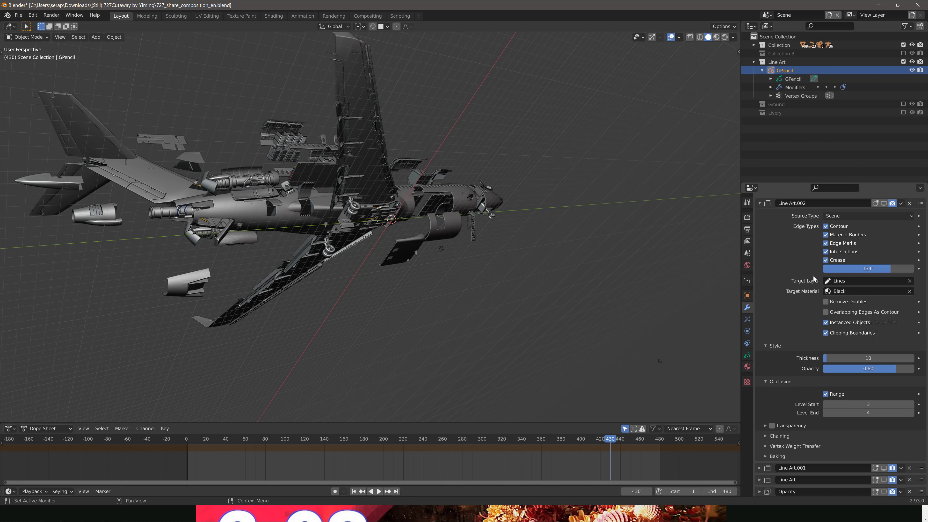
Step: Look up Line Art among the modifiers available for the GPencil object
scroll(825, 271, up, 2)
click(920, 216)
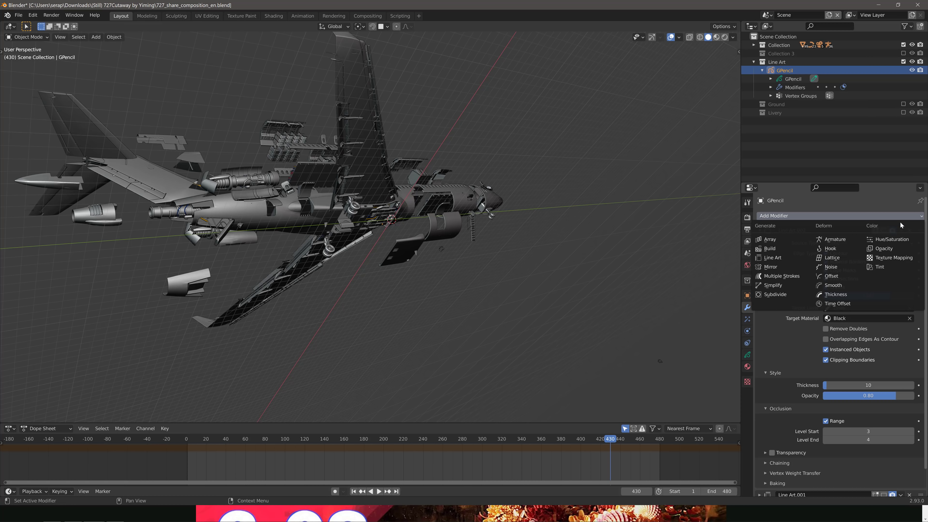
click(772, 258)
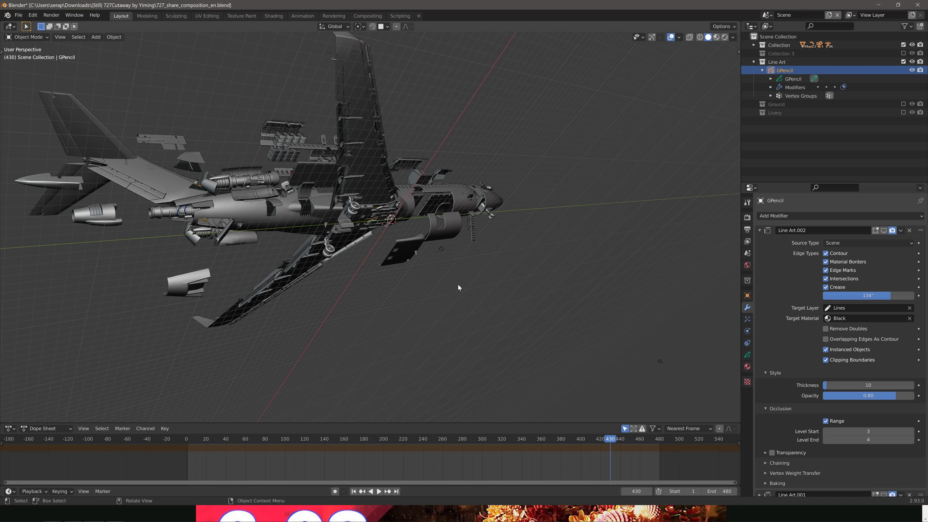
Step: Switch to the web browser showing the Blender 2.93 LTS release notes
key(alt+Tab)
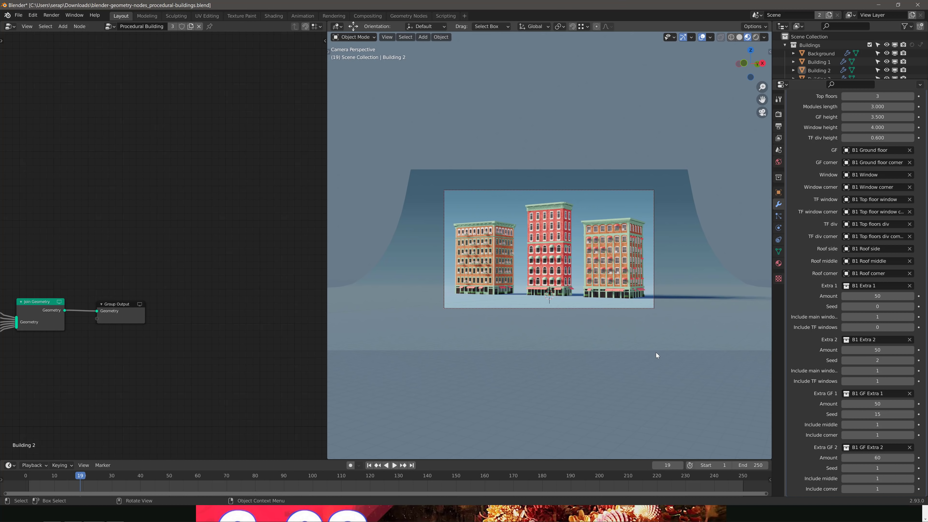
key(alt+Tab)
key(alt+Tab)
key(alt+Tab)
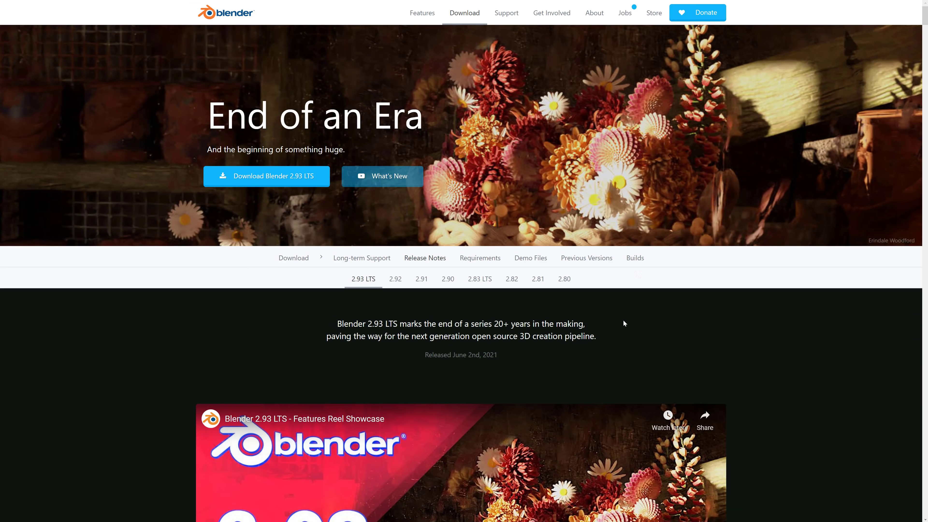
Step: Review the new geometry nodes overview on the release page, and show the Sample Texture and Volume to Mesh demos
scroll(658, 339, down, 15)
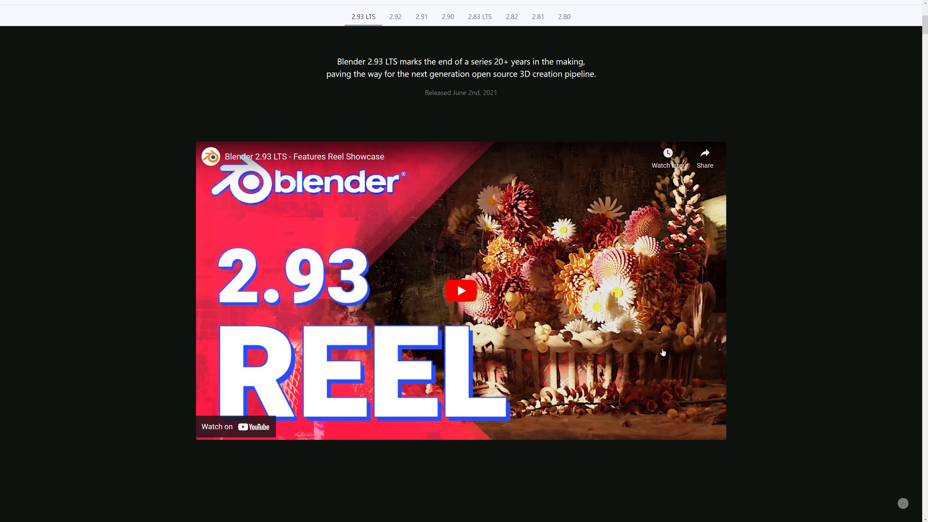
scroll(663, 353, down, 15)
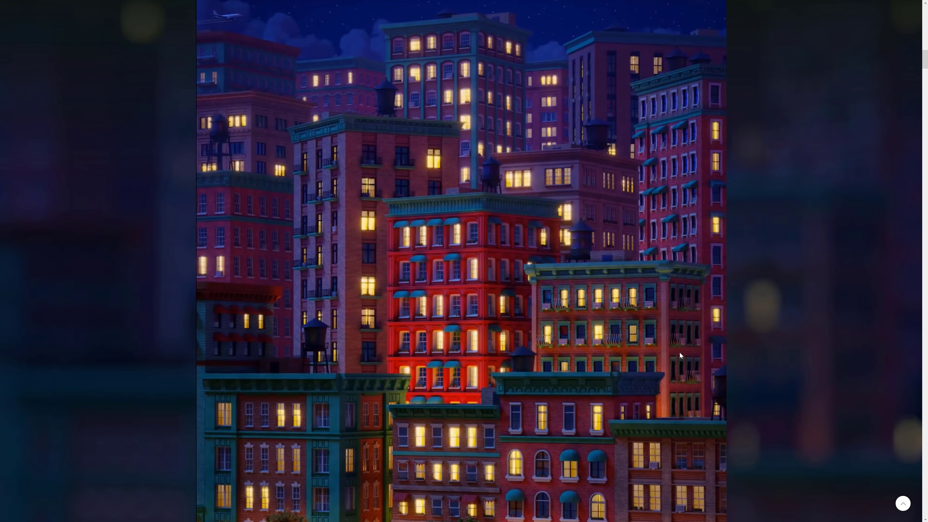
scroll(680, 355, down, 5)
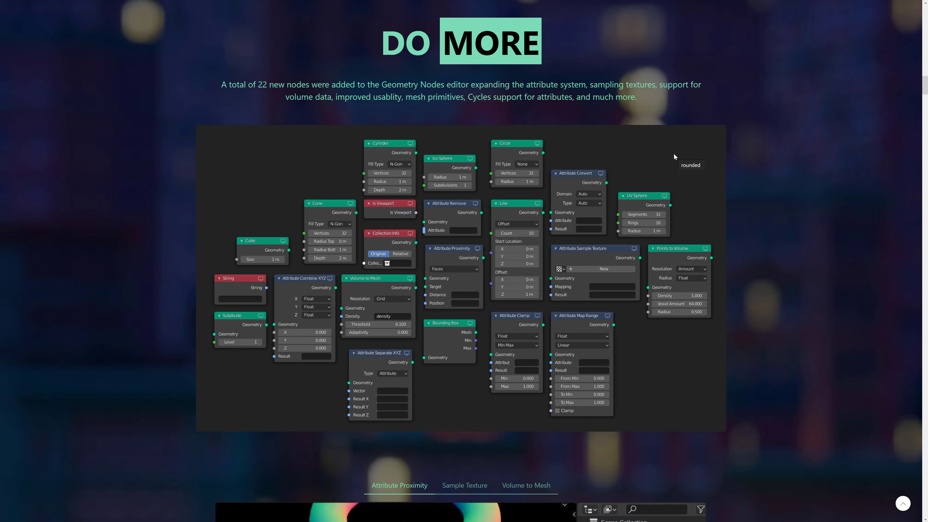
scroll(654, 182, down, 4)
scroll(647, 176, down, 4)
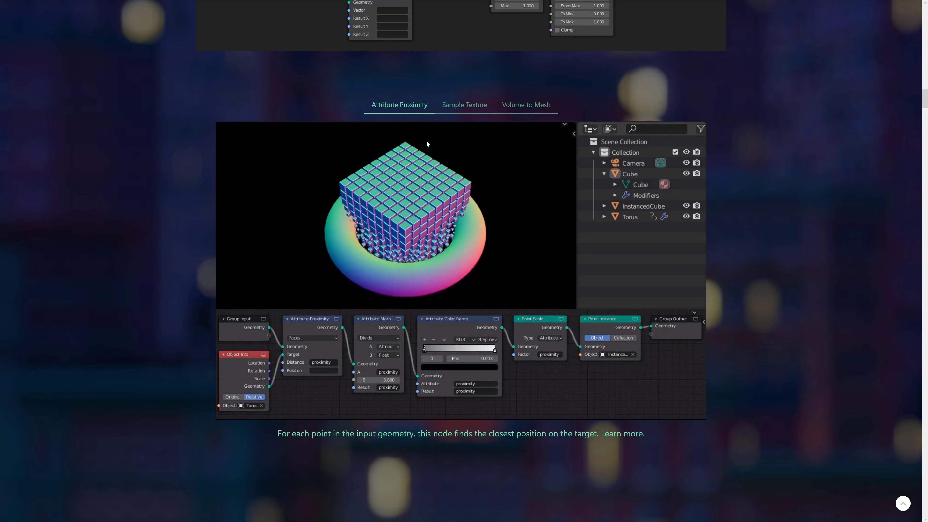
click(464, 107)
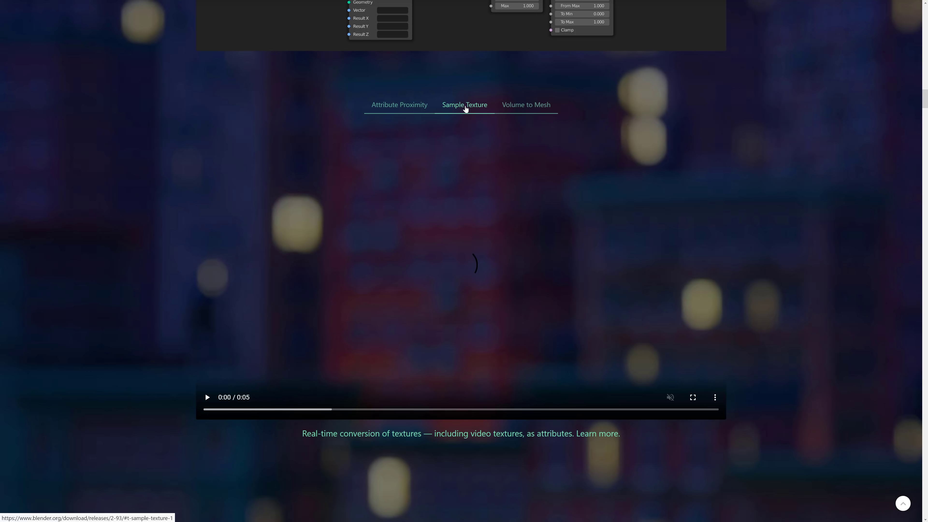
click(526, 105)
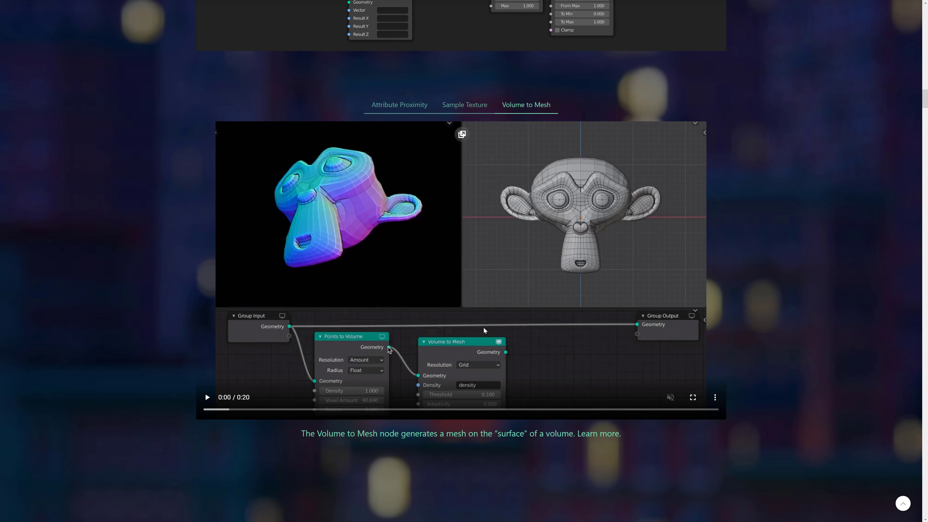
Step: Examine the mesh primitive nodes, the list of additional nodes and the procedural building demo on the release page
scroll(438, 312, down, 3)
scroll(436, 308, down, 4)
scroll(425, 265, up, 8)
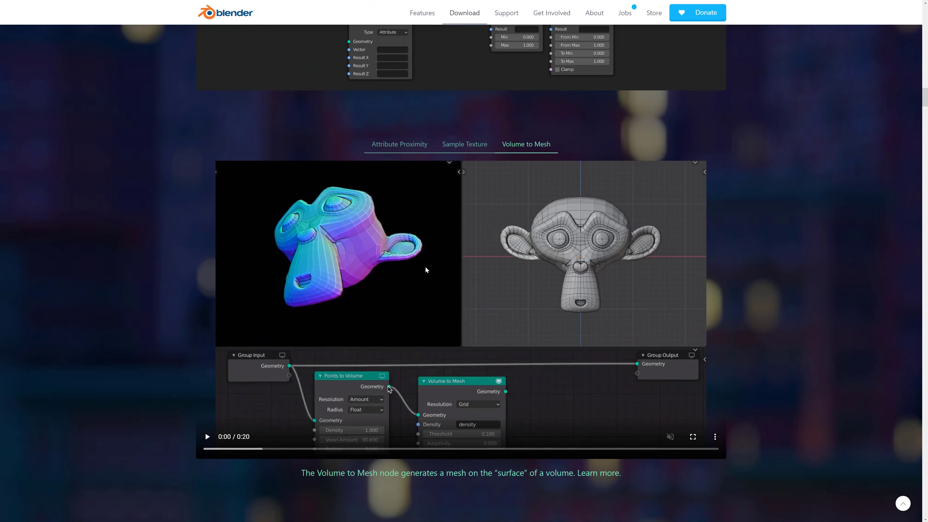
scroll(425, 265, down, 8)
scroll(424, 265, down, 2)
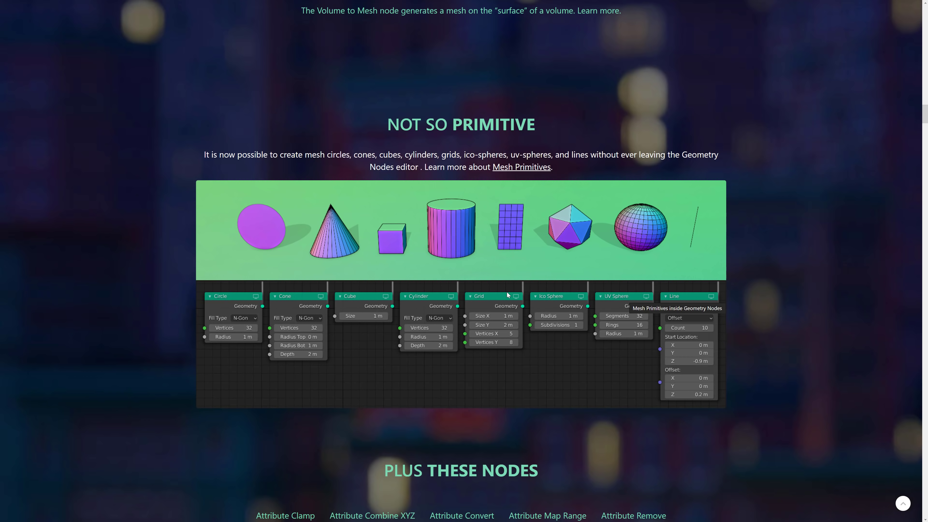
scroll(486, 279, down, 6)
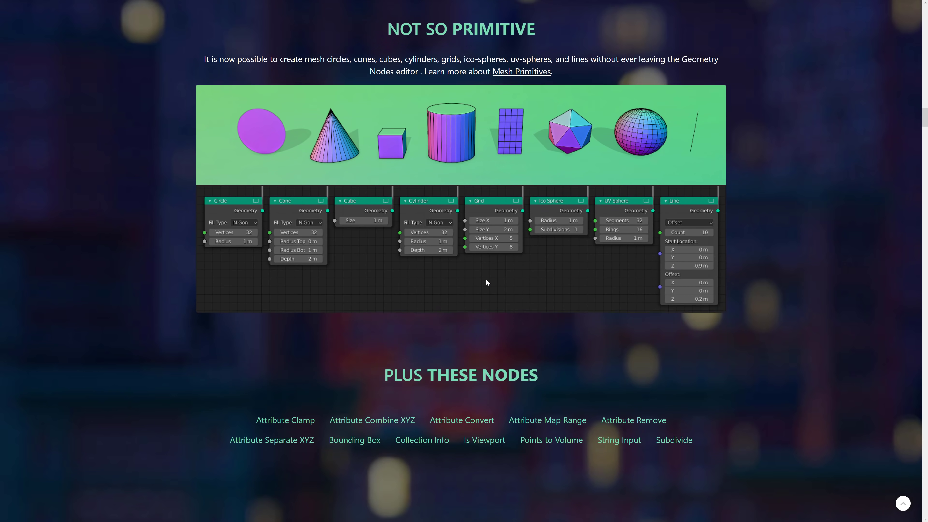
scroll(486, 279, down, 2)
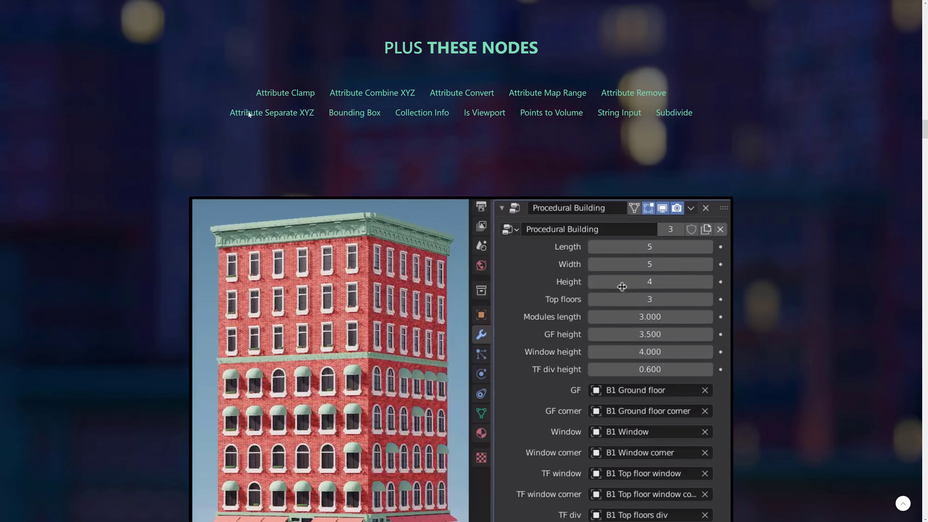
scroll(392, 222, down, 2)
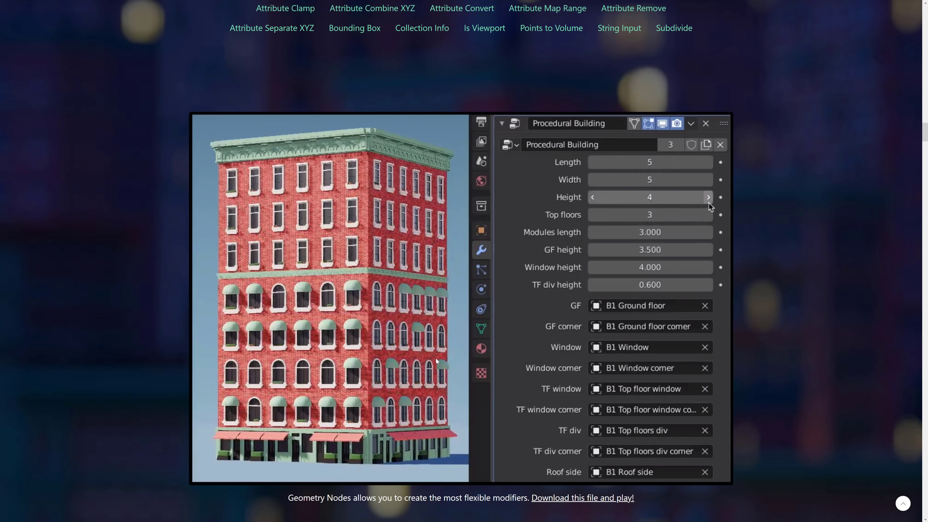
scroll(436, 358, down, 2)
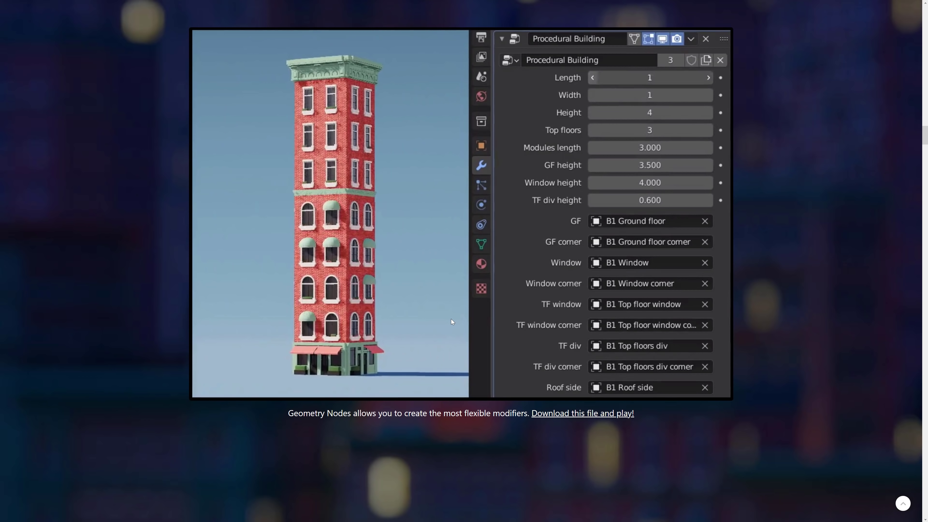
scroll(451, 319, down, 1)
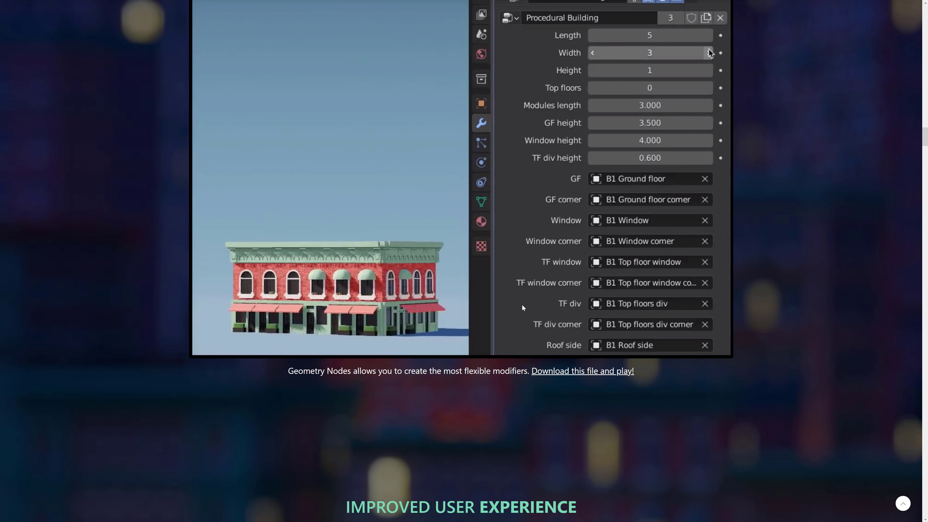
scroll(522, 304, down, 2)
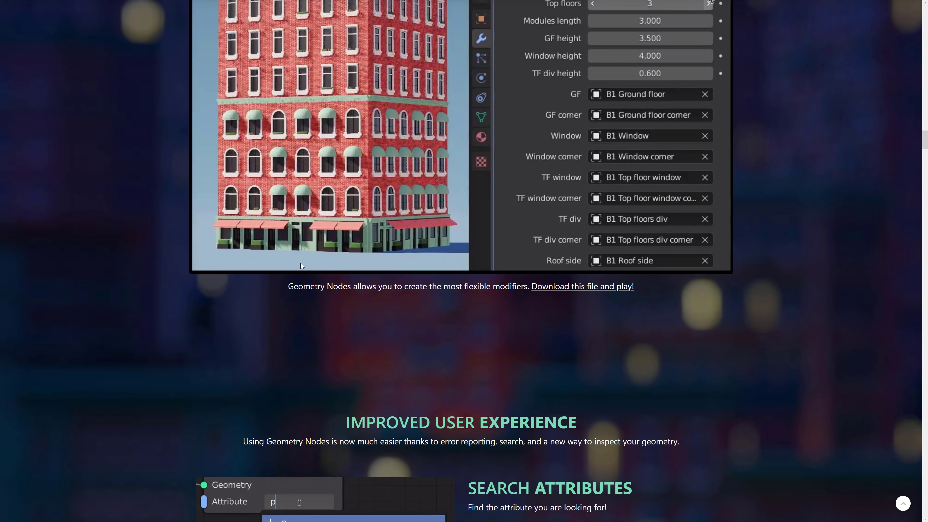
Step: Read the Improved User Experience section on attribute search, node error notifications and the Spreadsheet Editor
scroll(494, 264, down, 8)
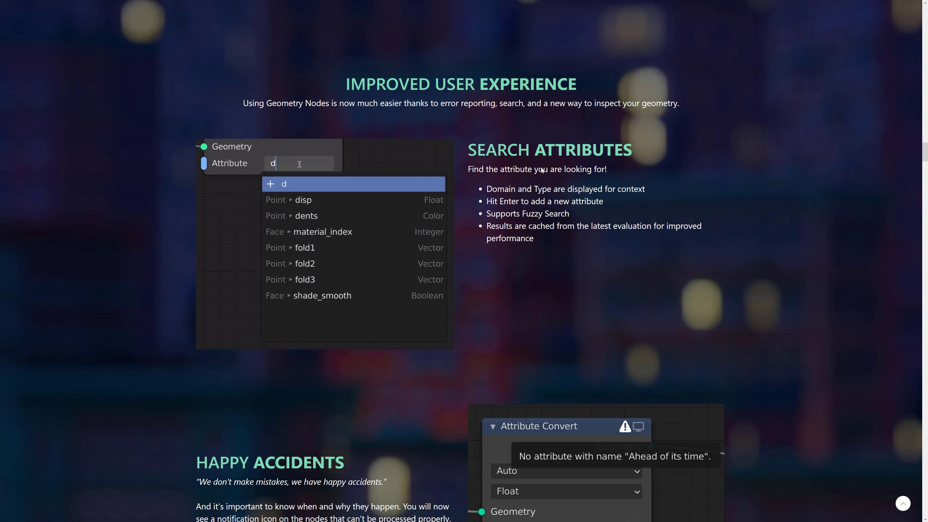
scroll(609, 293, down, 7)
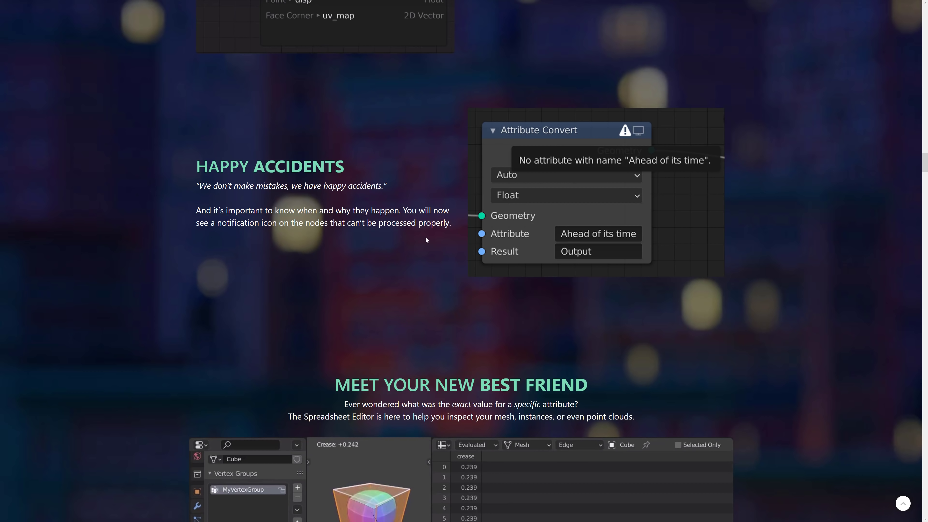
scroll(425, 240, down, 1)
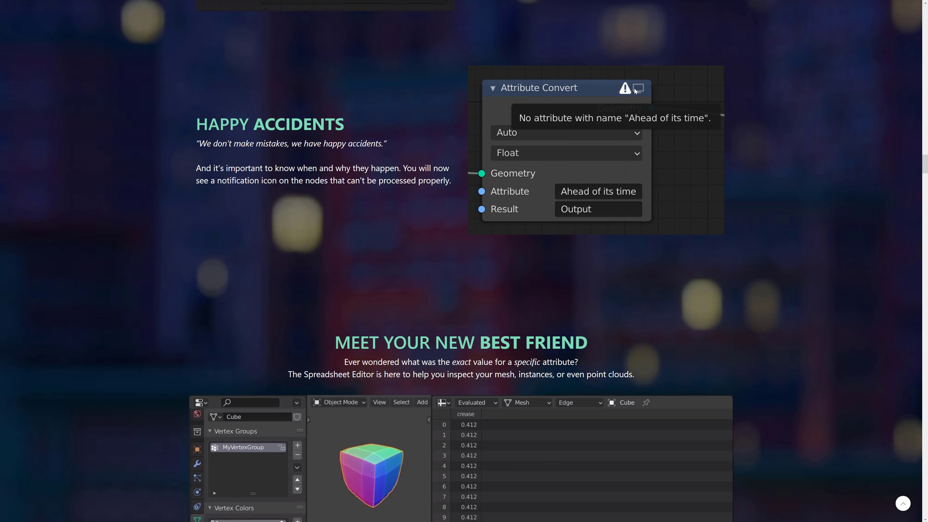
scroll(566, 272, down, 6)
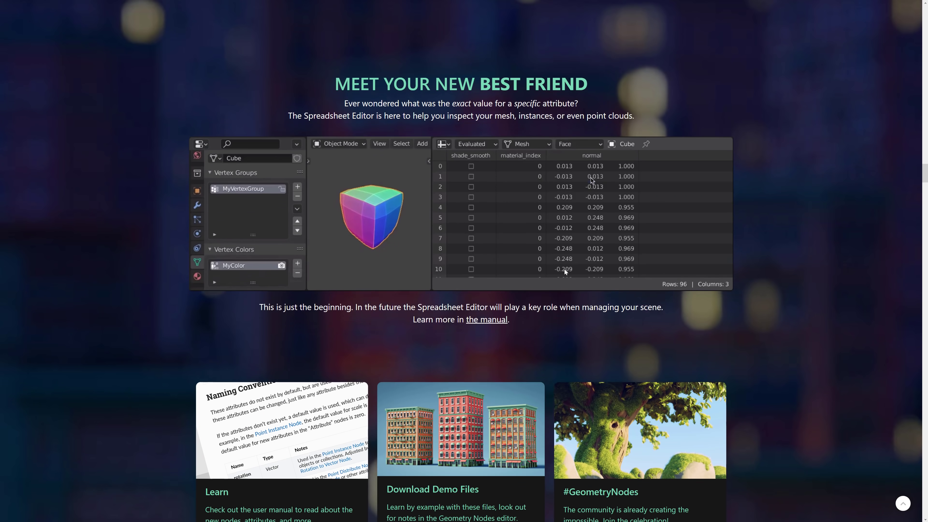
scroll(564, 270, down, 1)
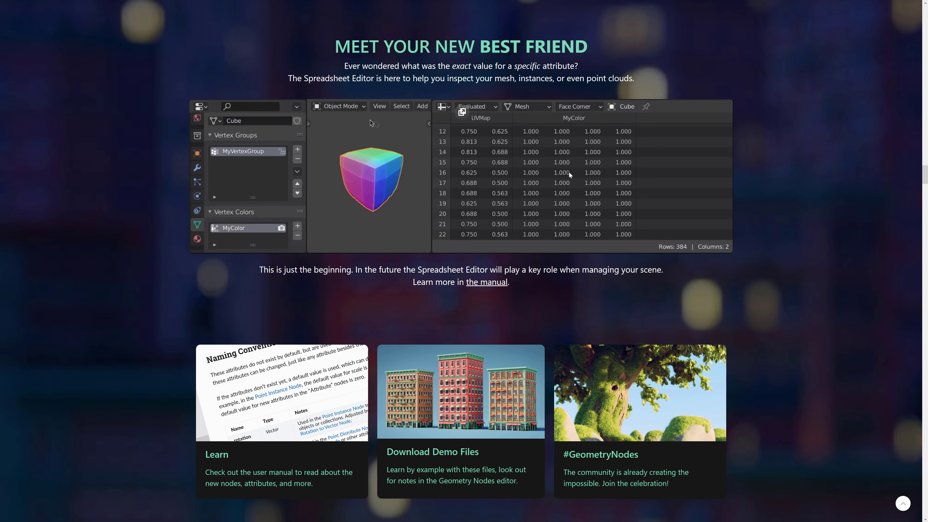
scroll(568, 192, down, 7)
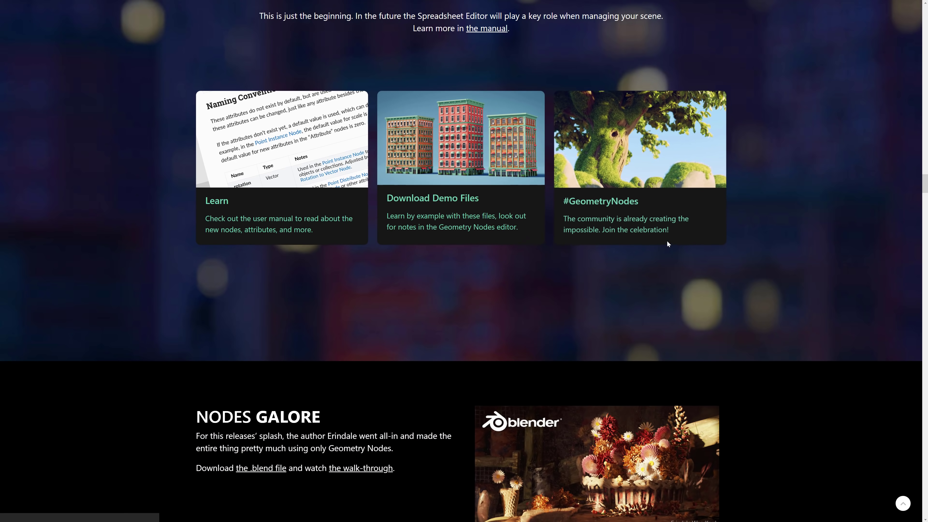
Step: Show the Mask Textures and Flexible Face Sets demos under Sculpt Expand, and read about automatic masks and switching sculpt objects
scroll(667, 242, down, 17)
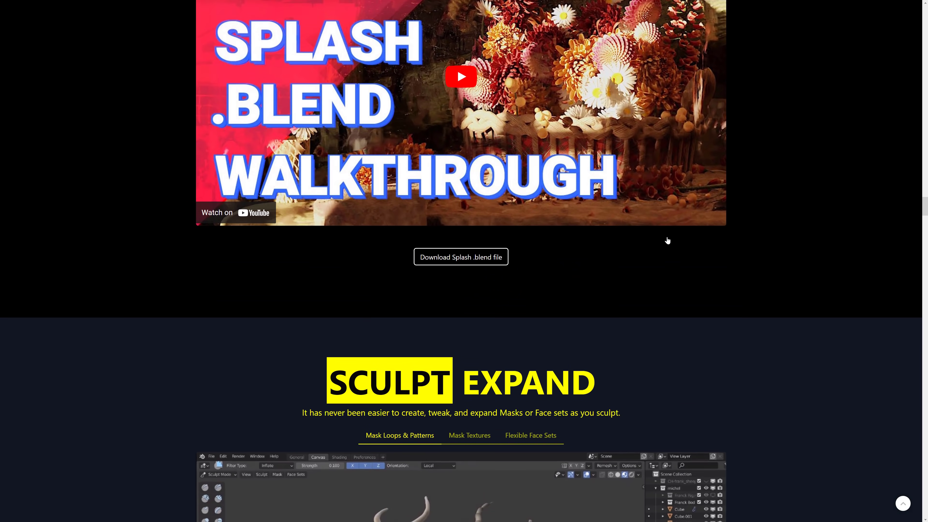
scroll(667, 240, down, 8)
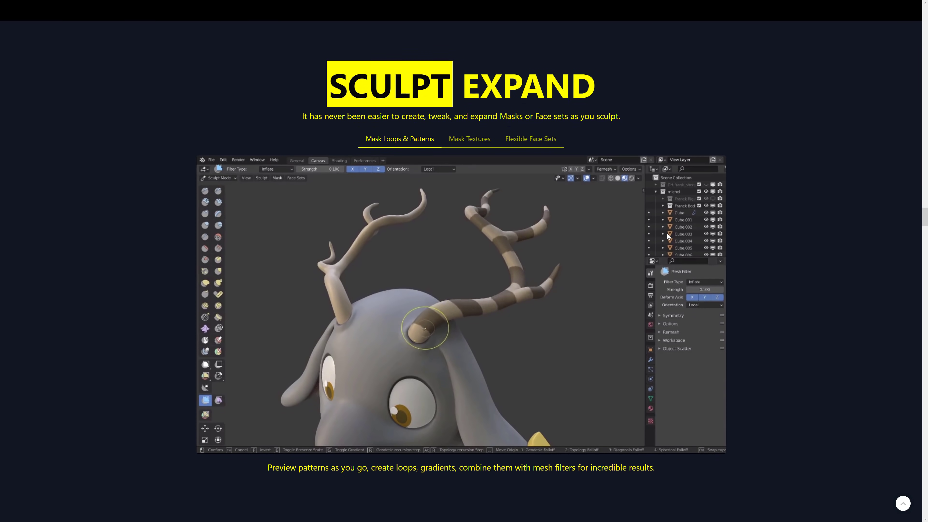
scroll(667, 233, down, 1)
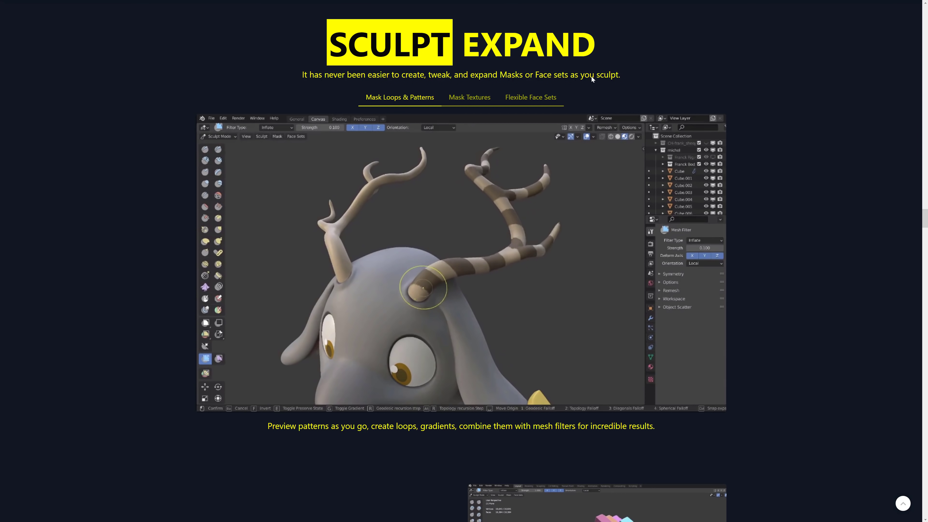
click(463, 98)
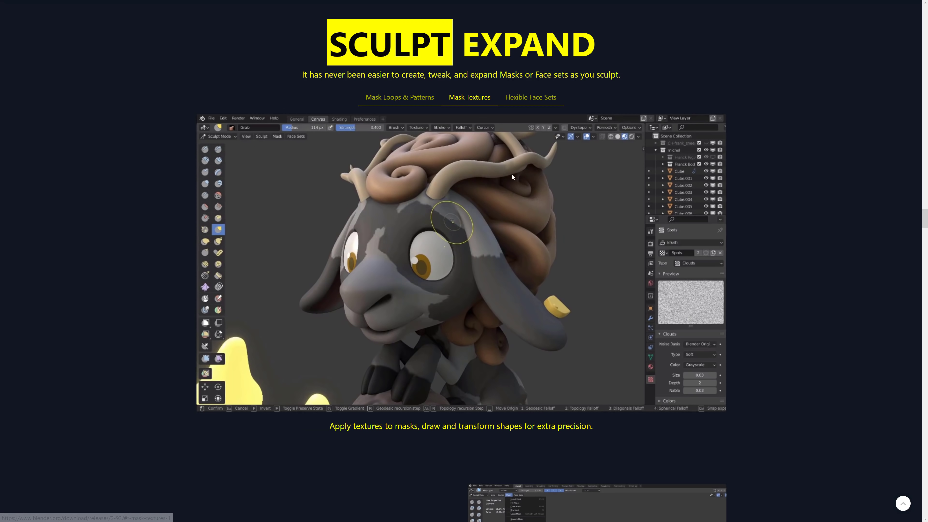
click(531, 106)
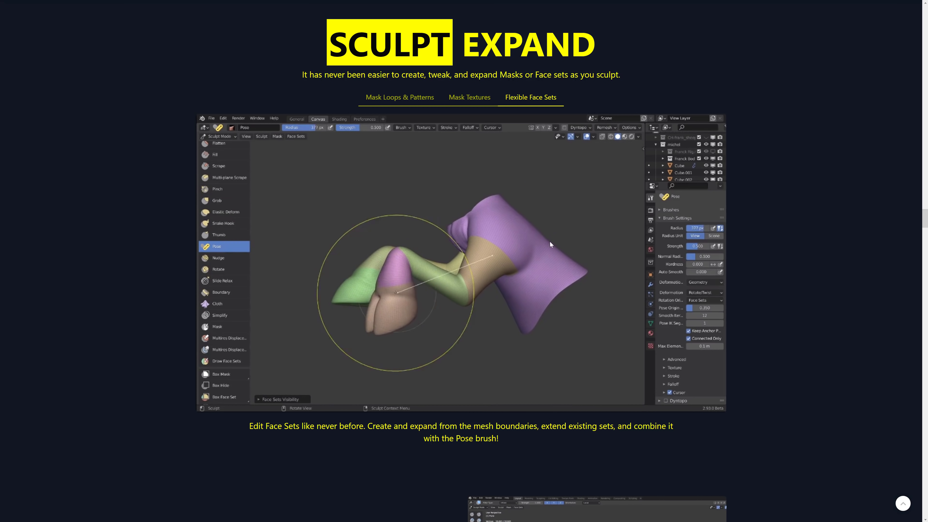
scroll(547, 276, down, 5)
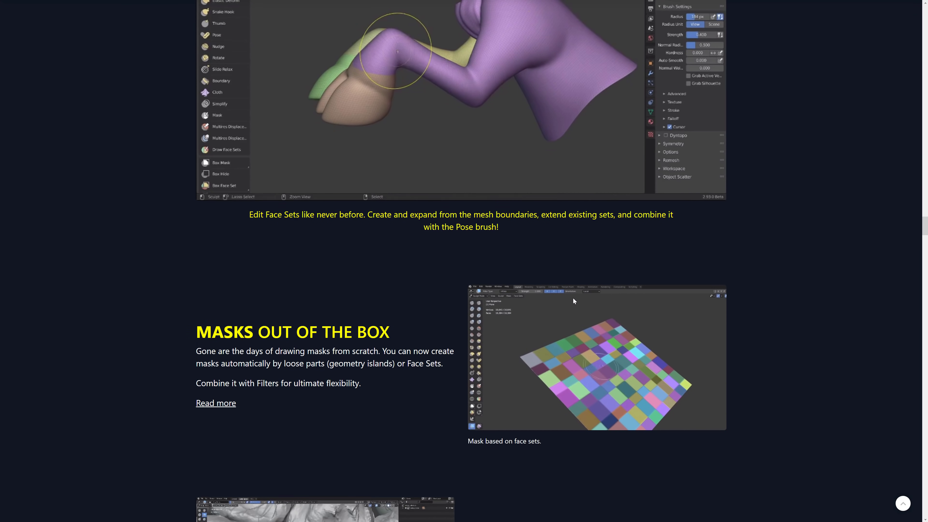
scroll(570, 292, down, 6)
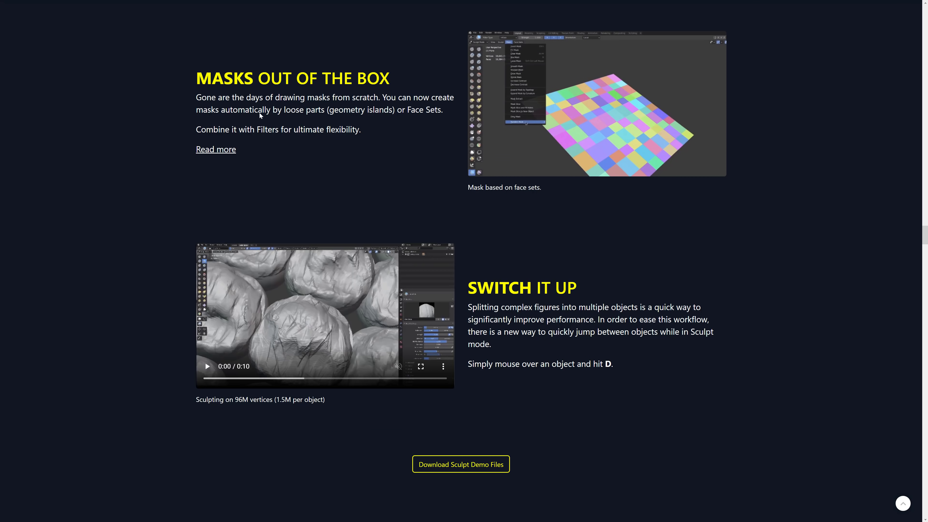
Step: Examine the Line Art section on the release page, covering the modifier demo and the Line Art Out in the Wild examples
scroll(550, 231, down, 3)
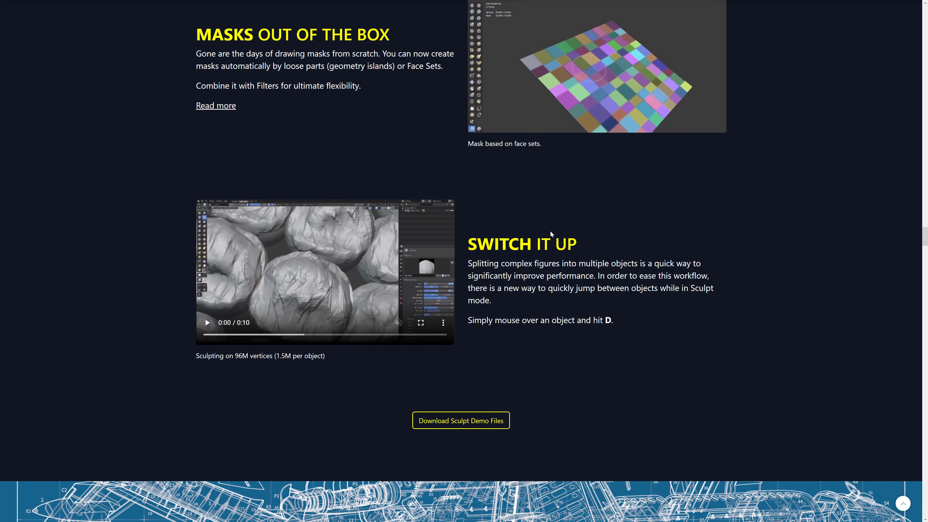
scroll(558, 193, down, 15)
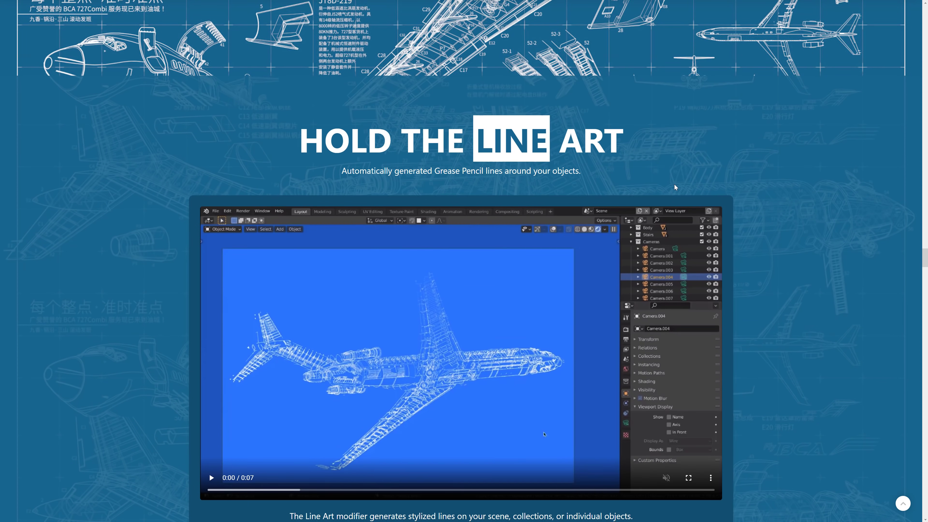
scroll(496, 264, down, 1)
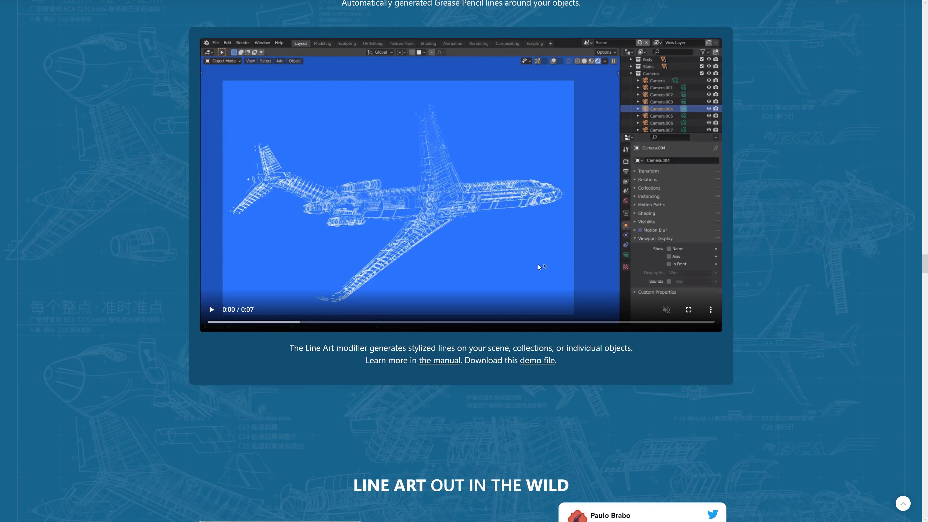
scroll(560, 218, down, 14)
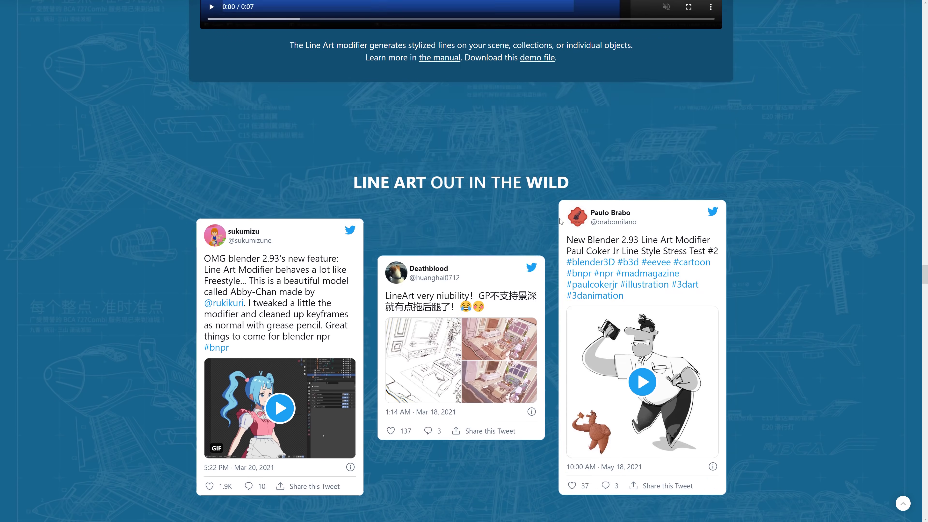
Step: Show the Interpolate Anything section with its Grease Pencil interpolation and multiframe editing demo
scroll(560, 220, down, 11)
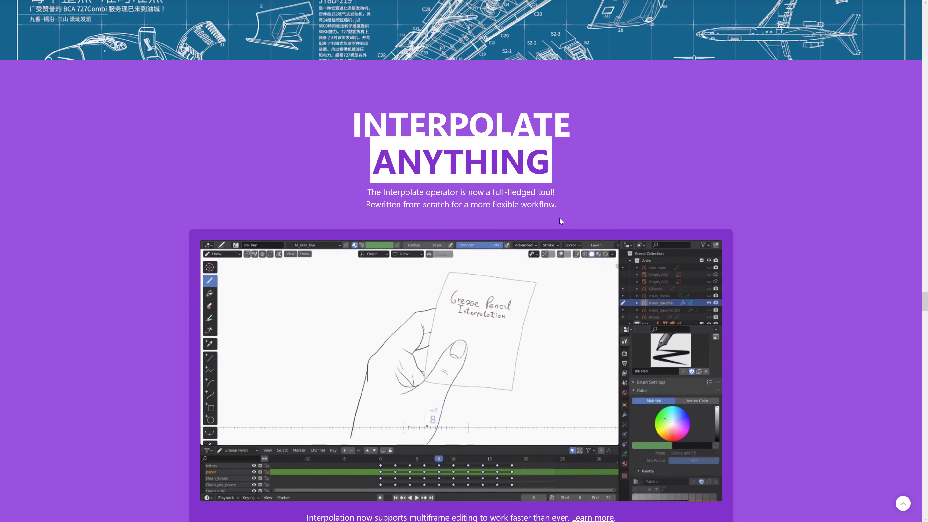
scroll(561, 223, down, 1)
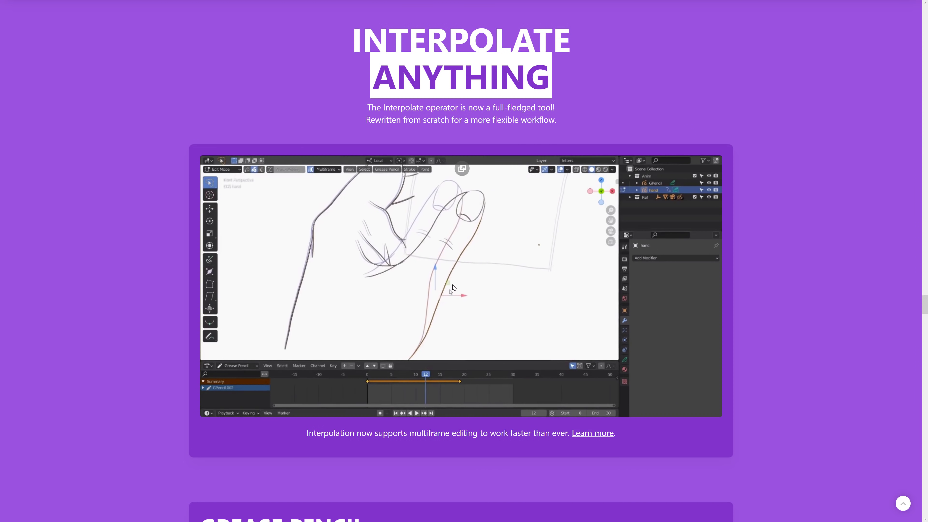
scroll(399, 374, down, 2)
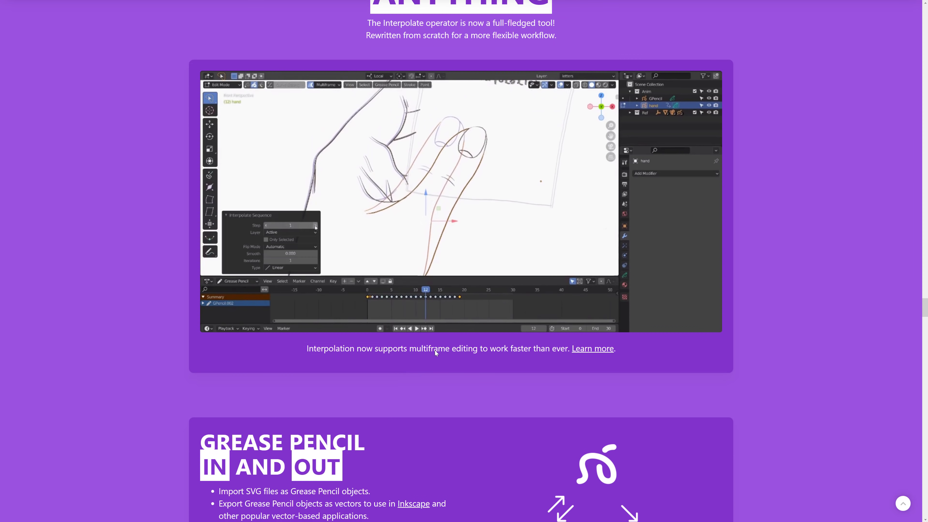
scroll(518, 357, down, 1)
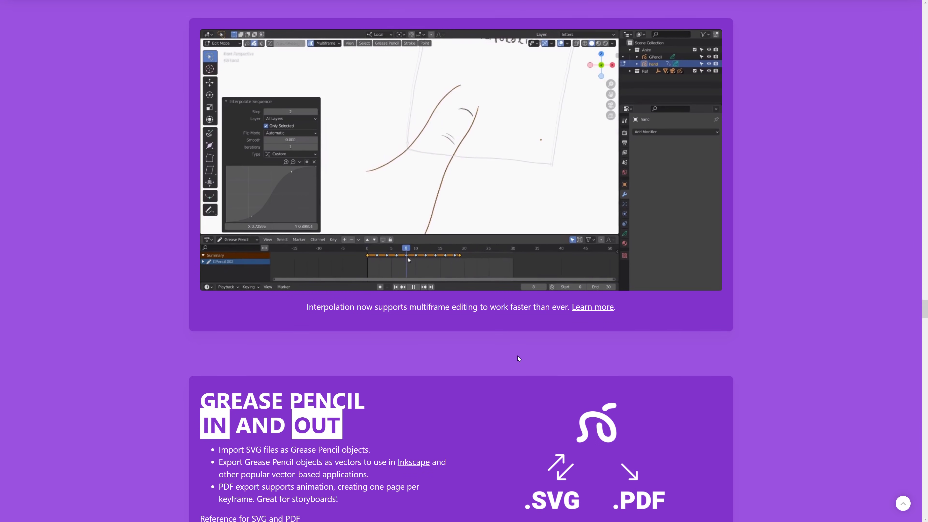
Step: Read the Grease Pencil In and Out section on SVG import and SVG and PDF export
scroll(519, 358, down, 5)
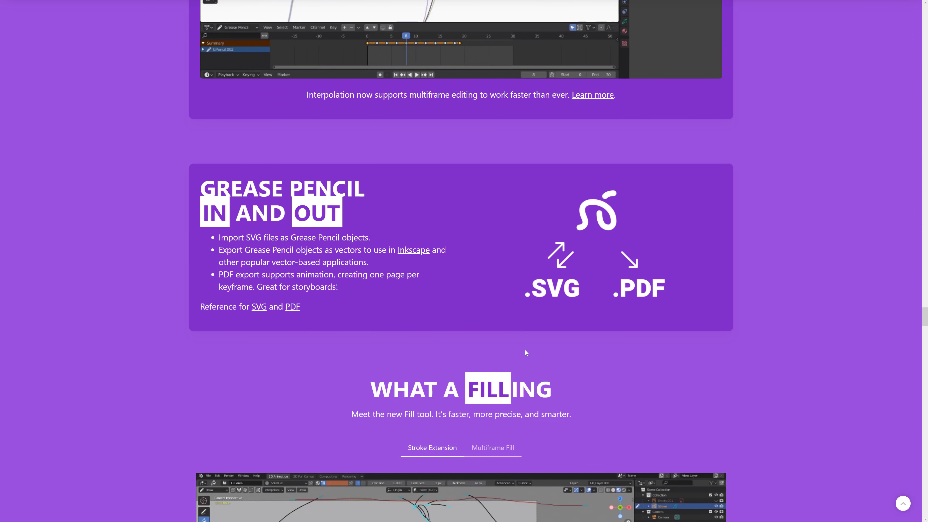
scroll(525, 350, down, 1)
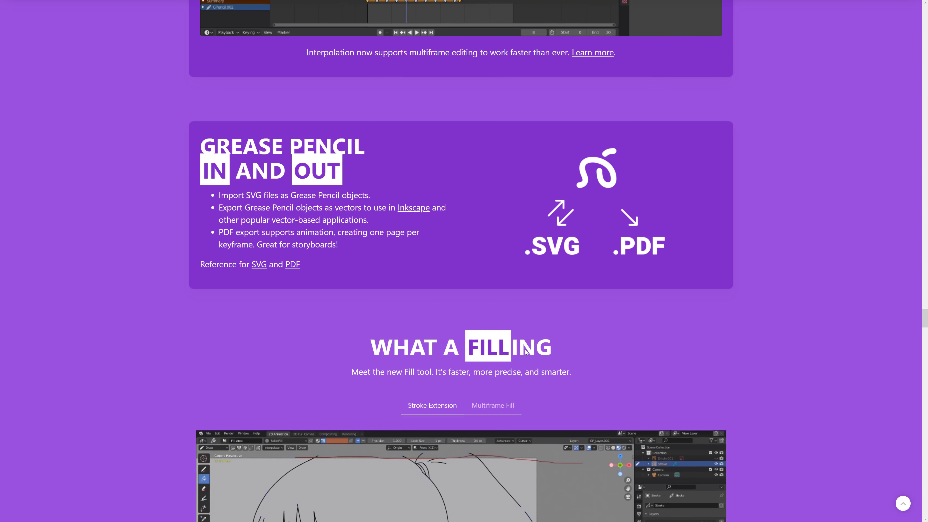
scroll(525, 350, down, 1)
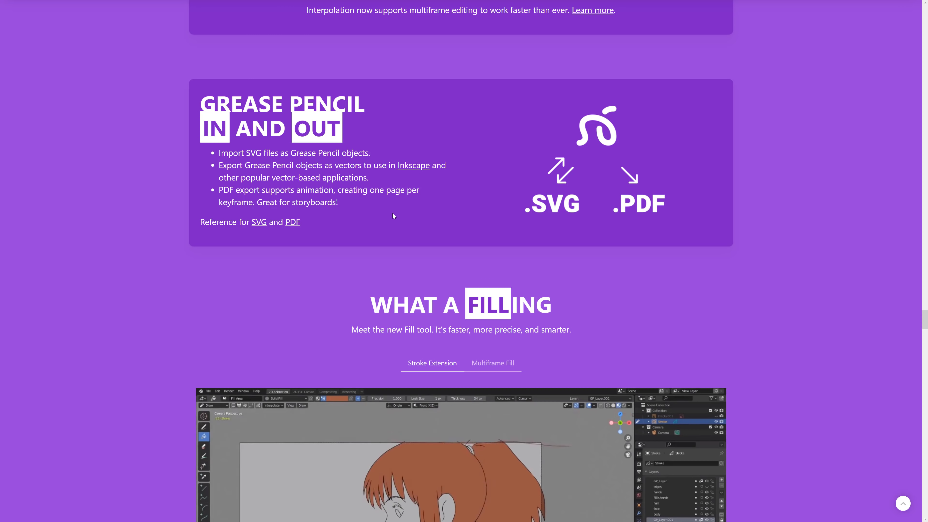
Step: Show the Fill tool's Stroke Extension demo and read the Even More Grease Pencil list
scroll(365, 175, down, 5)
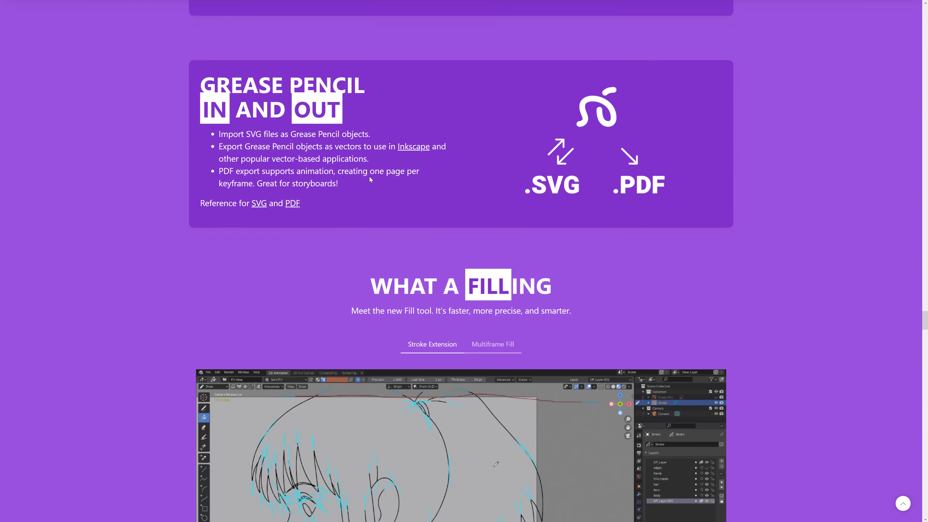
scroll(350, 227, down, 3)
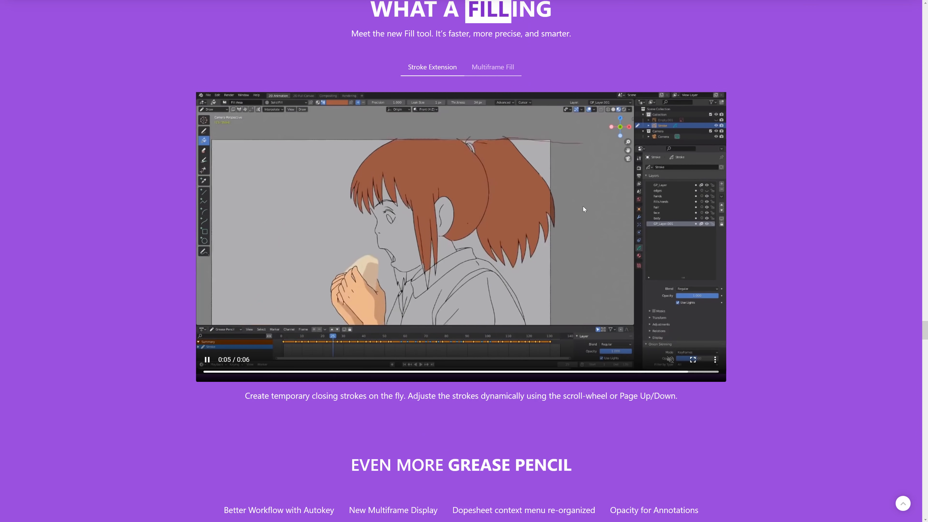
scroll(582, 206, down, 5)
scroll(579, 213, down, 1)
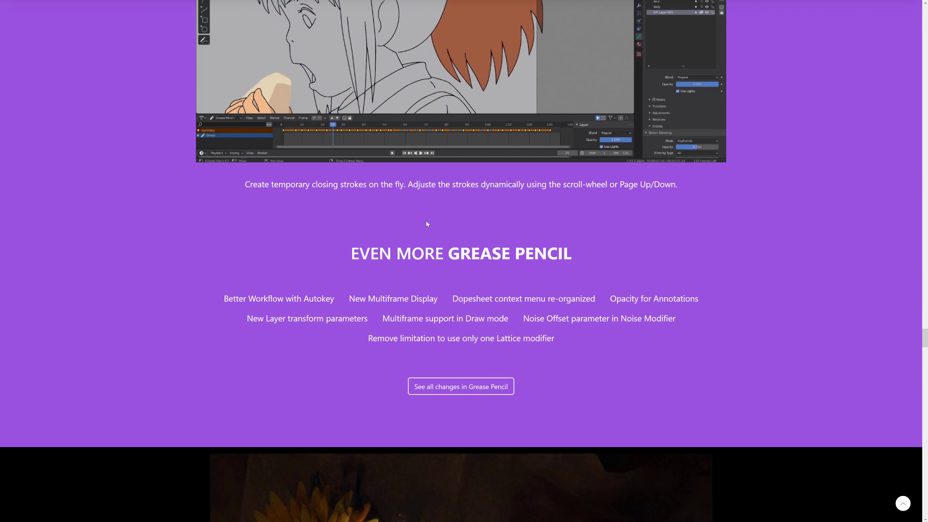
scroll(345, 226, down, 1)
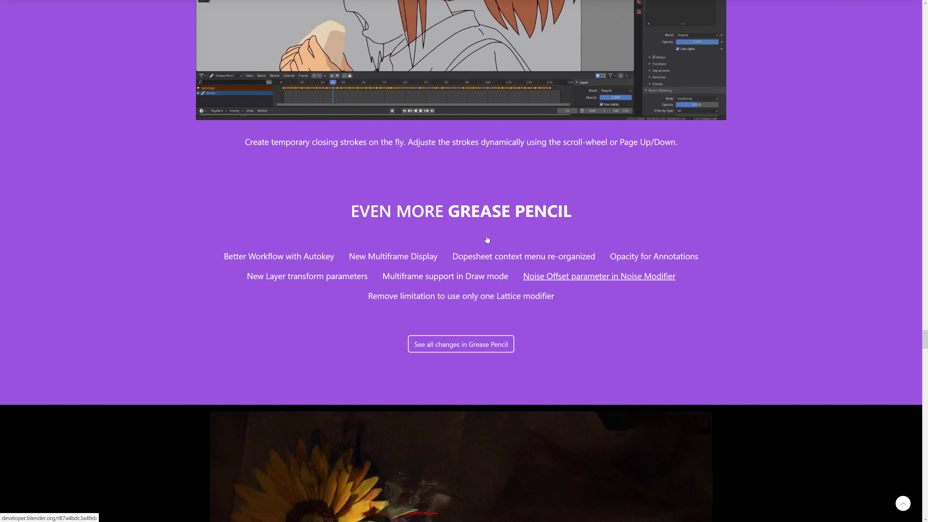
Step: Review the Eevee section's volumetrics comparison and the Eevee Influencers notes on light contribution and area shapes
scroll(678, 276, down, 11)
scroll(680, 274, down, 14)
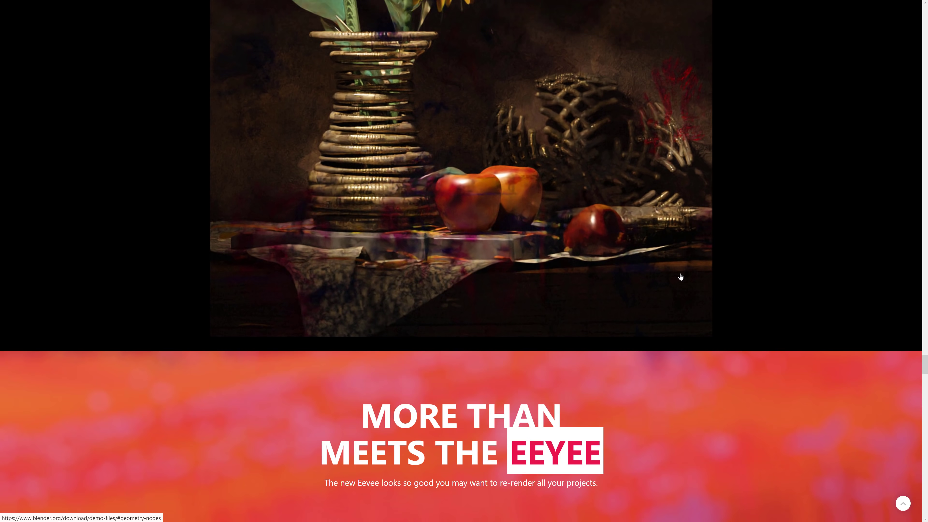
scroll(681, 268, down, 2)
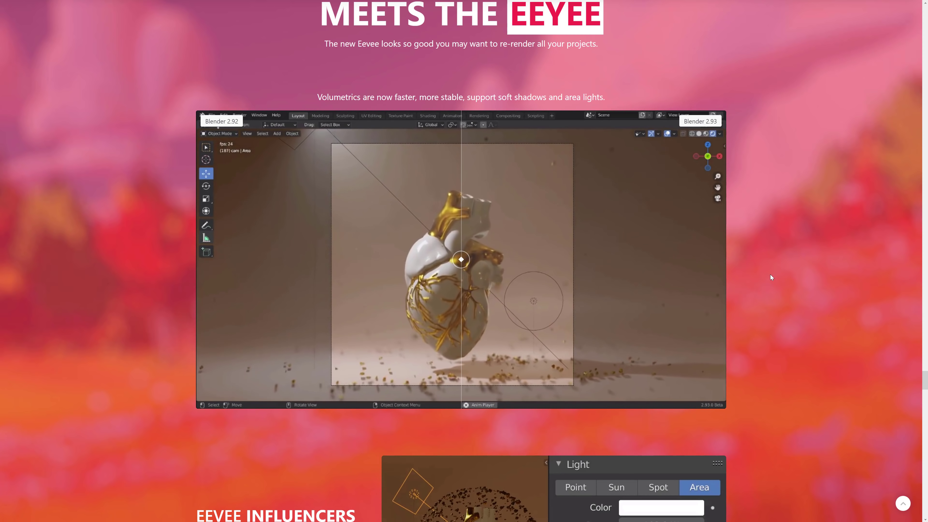
scroll(770, 275, down, 8)
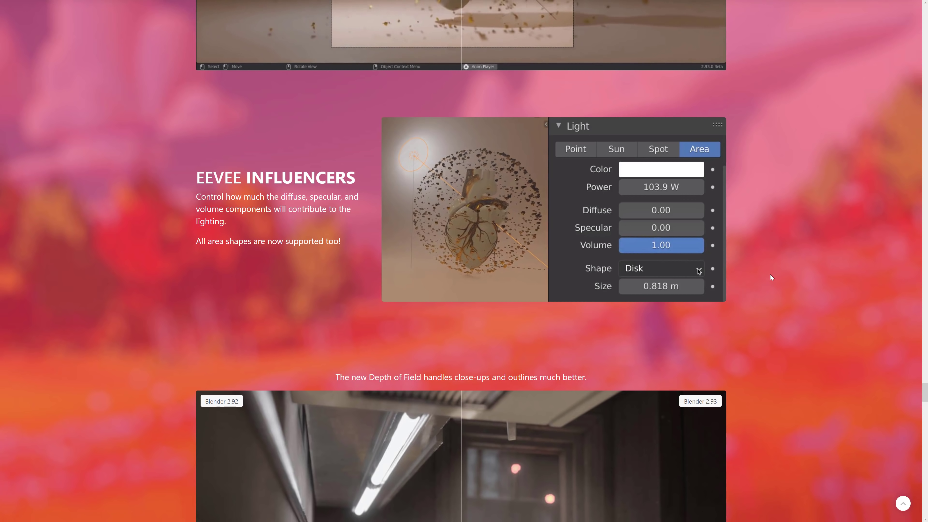
Step: Compare the Blender 2.92 and 2.93 Depth of Field renders of the kitchen scene by sweeping the divider across the image
scroll(270, 274, down, 7)
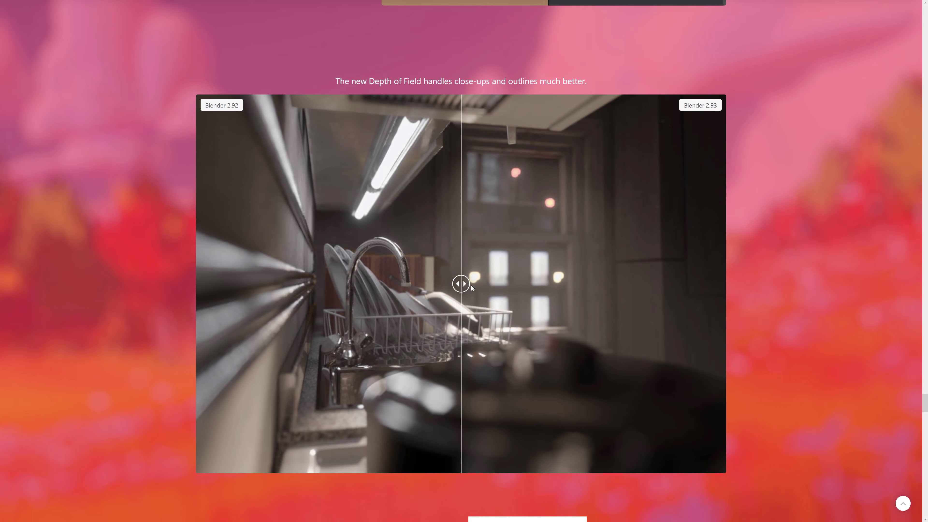
drag(438, 290, 536, 285)
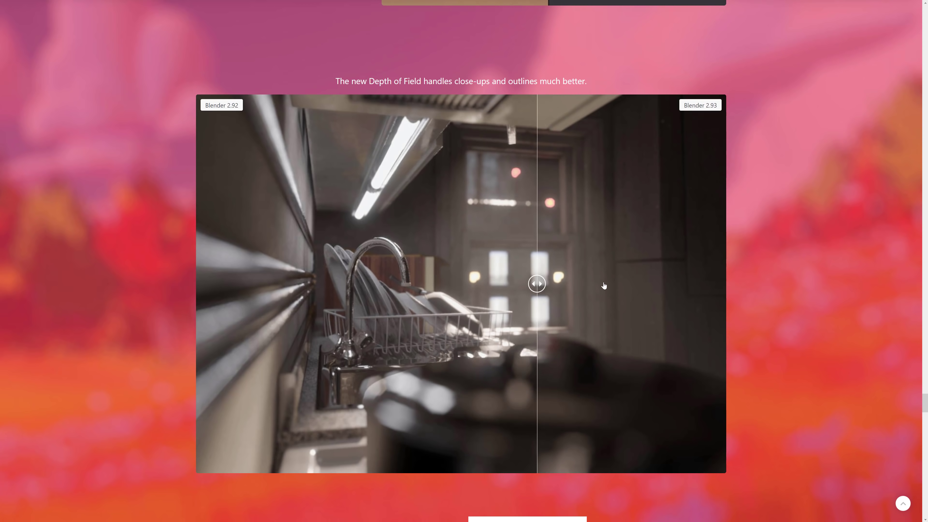
drag(604, 286, 320, 283)
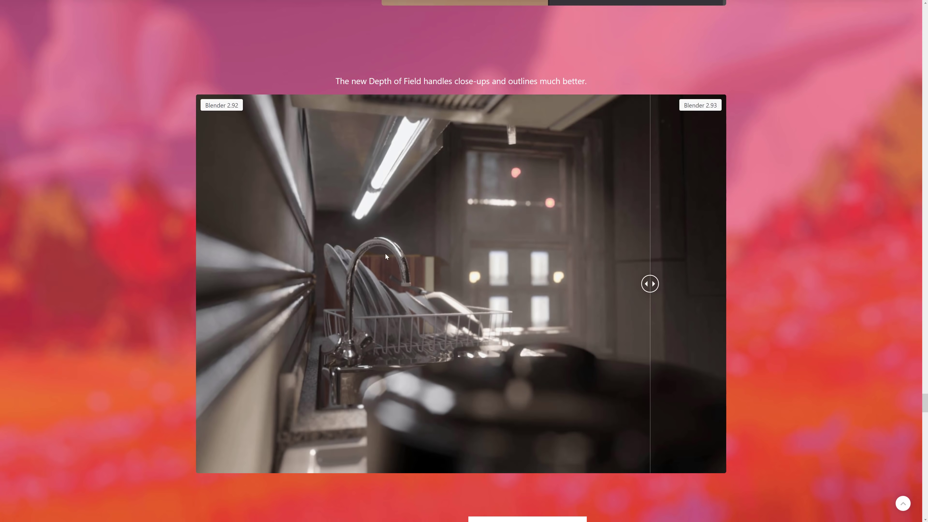
drag(388, 256, 490, 252)
Step: Compare the old and new volumetrics on the smoke cloud under Volumes + Shadows, and read the list of further Eevee improvements
scroll(590, 229, down, 8)
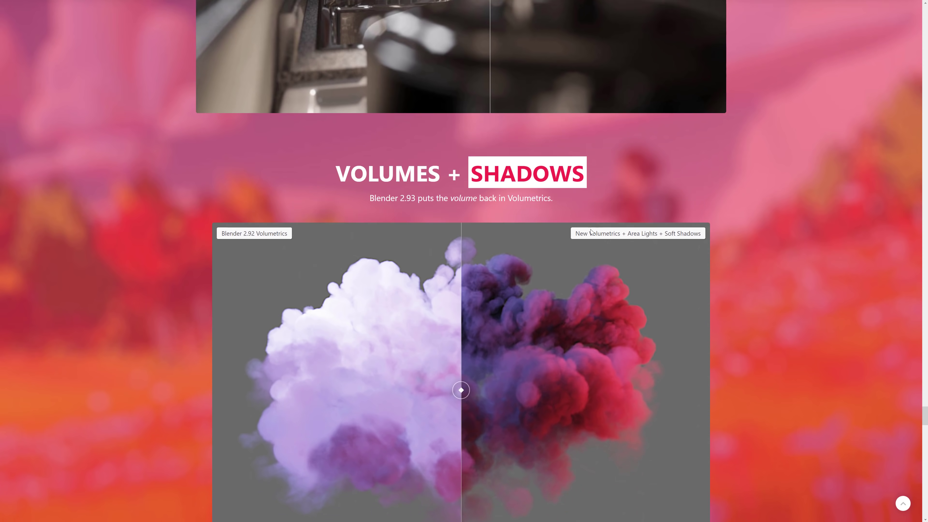
scroll(590, 230, down, 3)
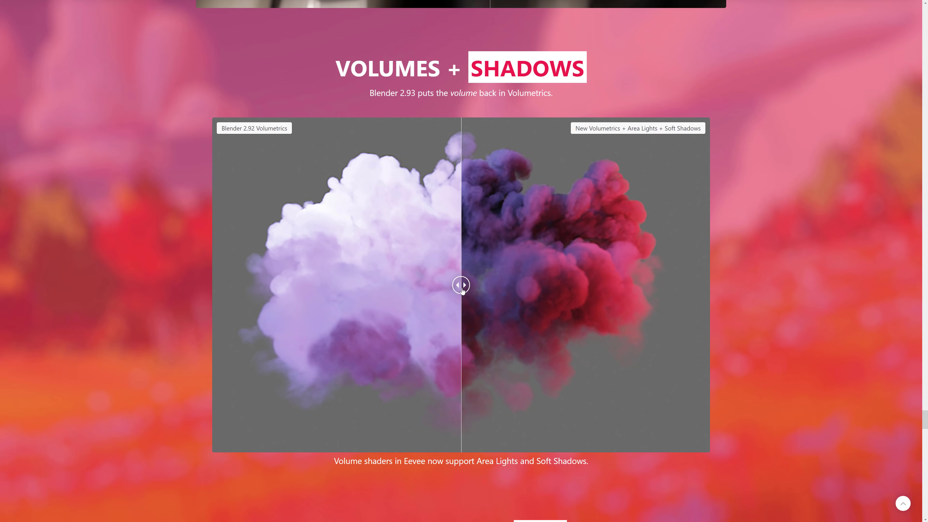
drag(462, 291, 438, 239)
scroll(452, 237, down, 7)
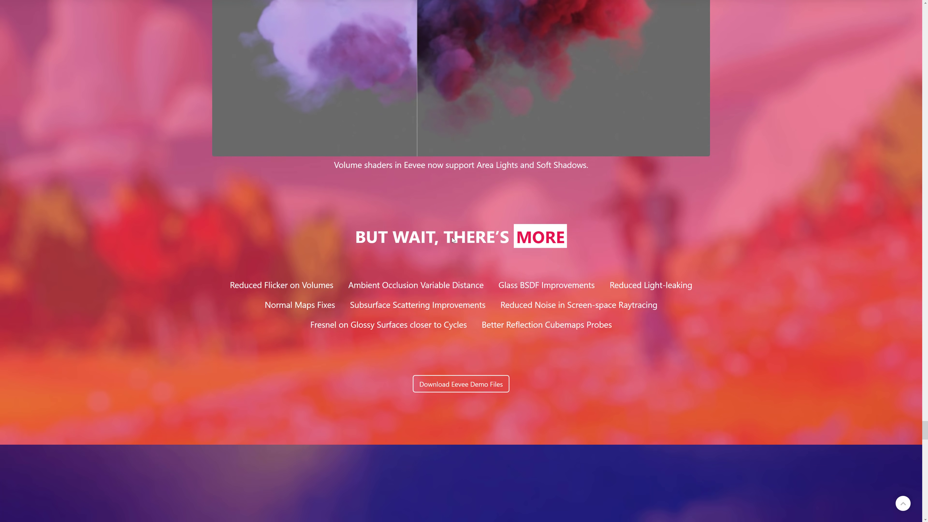
Step: Read about Cycles Persistent Data and Area Light Spread, and compare the Blender 2.92 and 2.93 denoising at 4 samples
scroll(533, 283, down, 9)
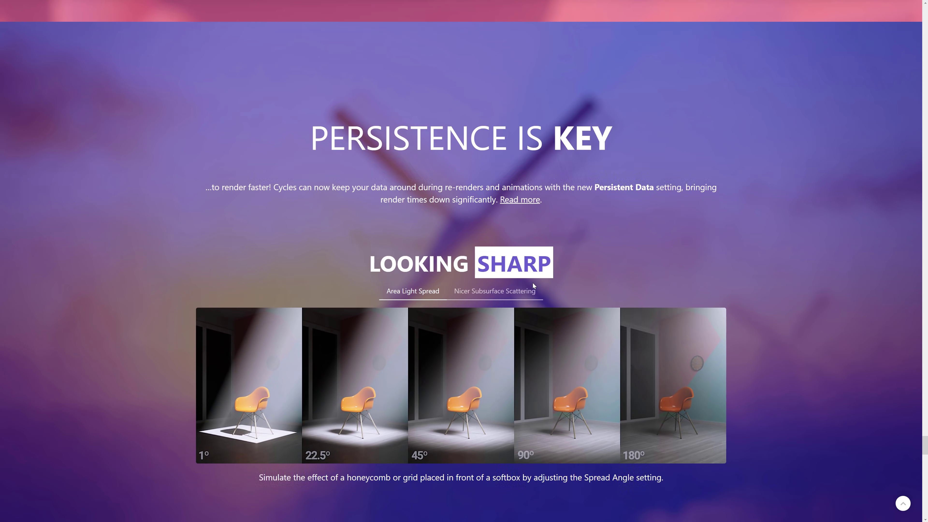
scroll(532, 282, down, 1)
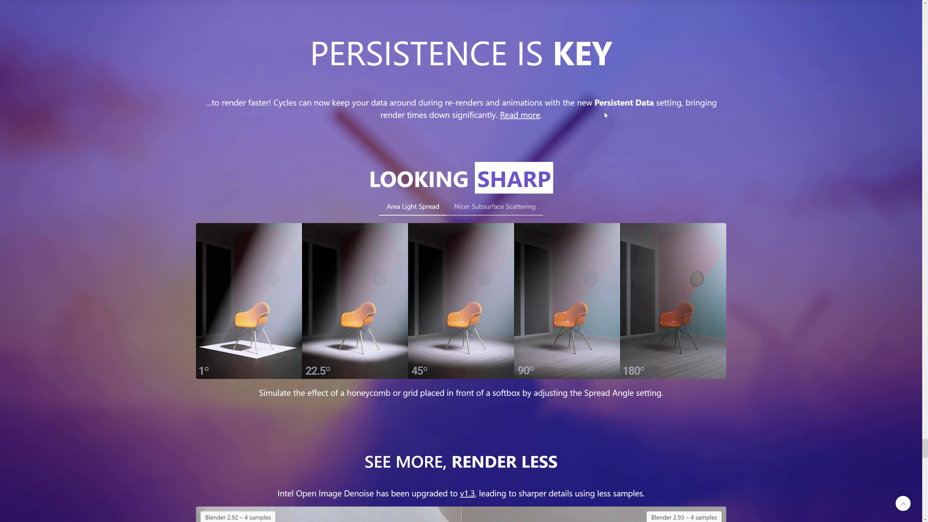
scroll(779, 166, down, 8)
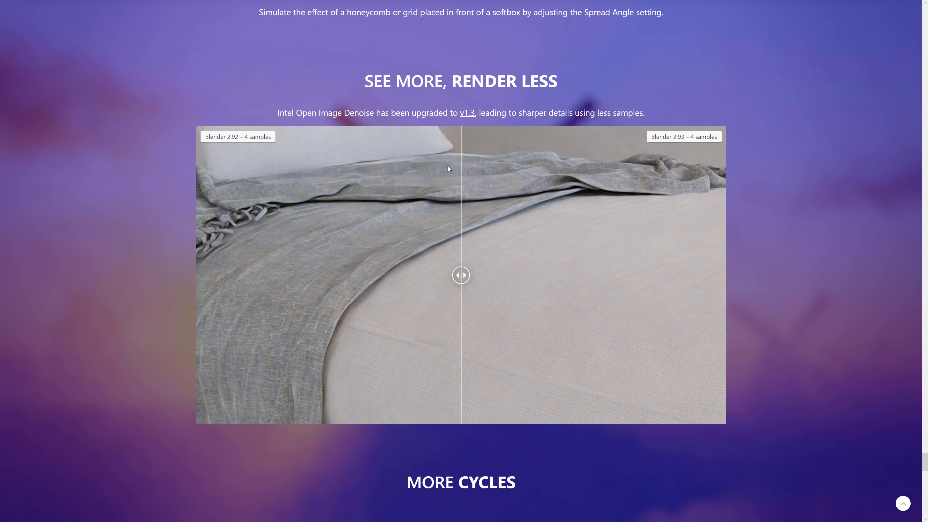
drag(461, 275, 334, 300)
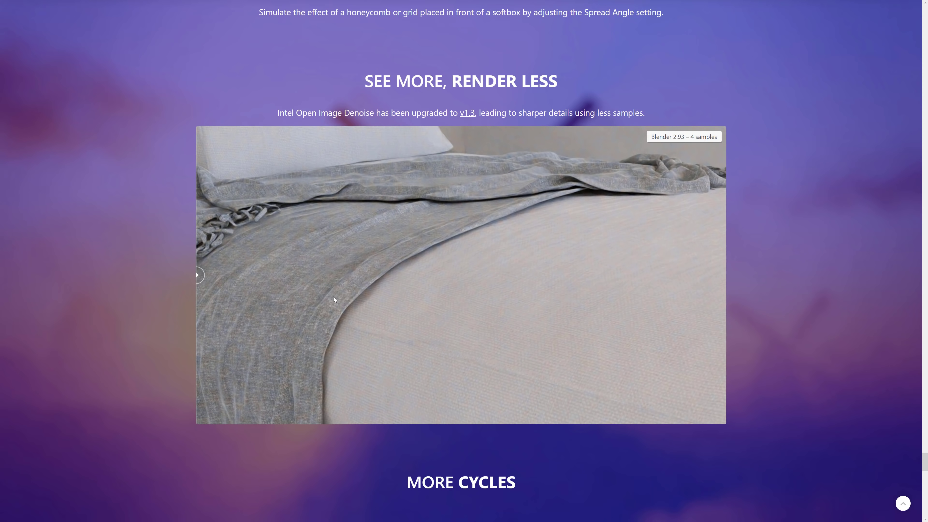
Step: Highlight the two-year support statement under Hold Onto This One, and look over the remaining features list and credits
scroll(529, 323, down, 12)
scroll(604, 272, down, 9)
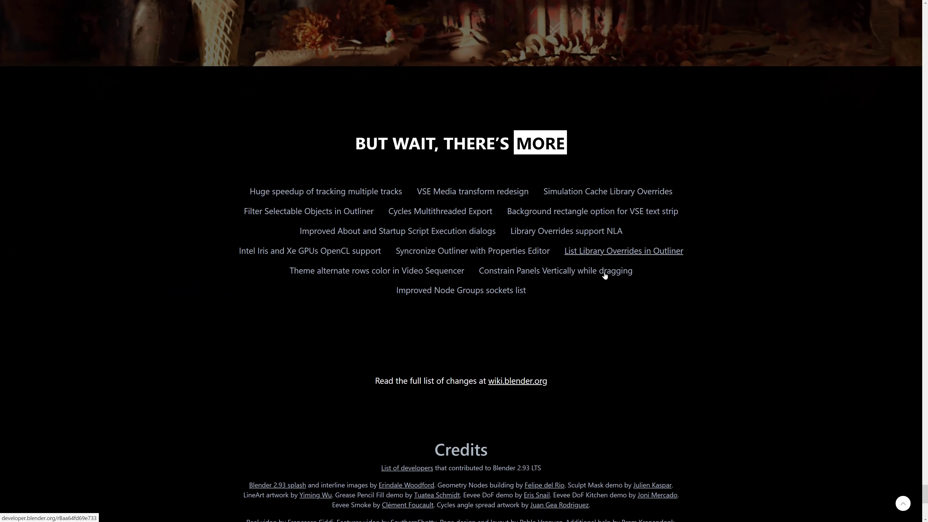
scroll(605, 275, up, 6)
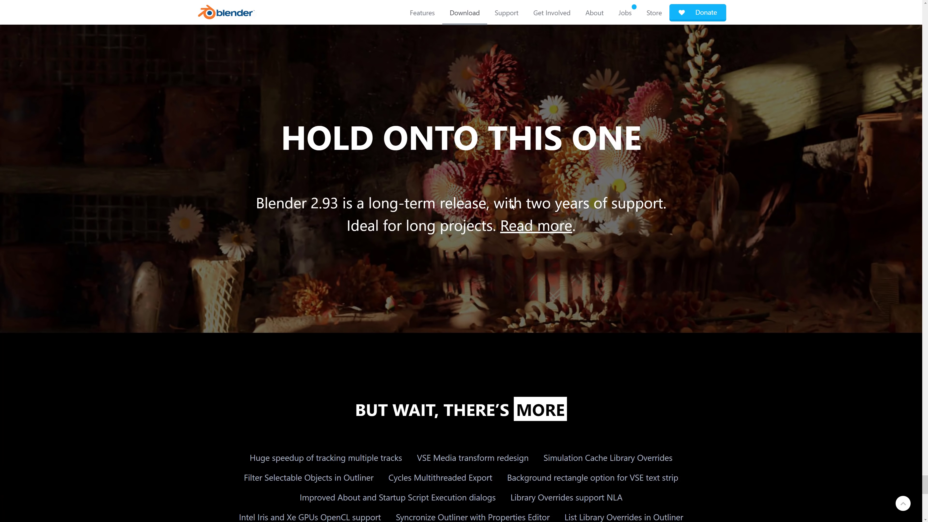
drag(512, 206, 668, 226)
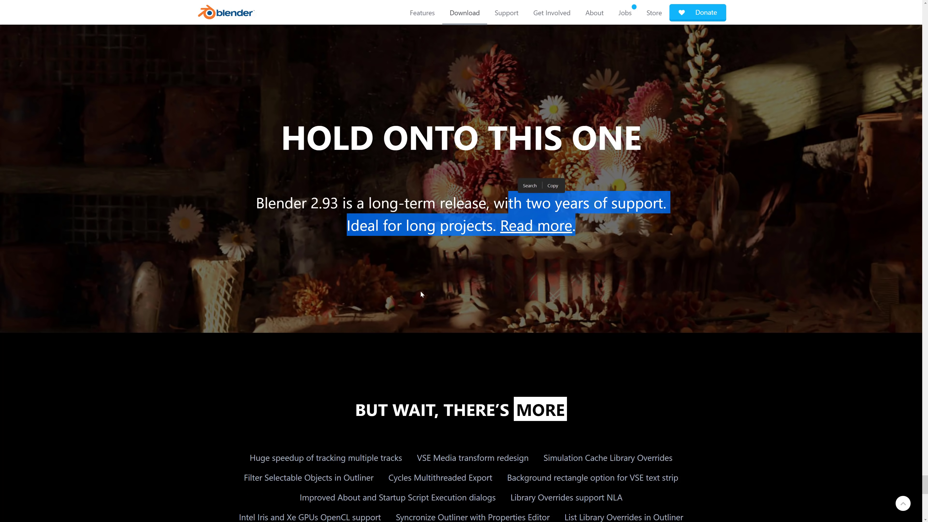
scroll(494, 363, down, 10)
scroll(510, 315, down, 1)
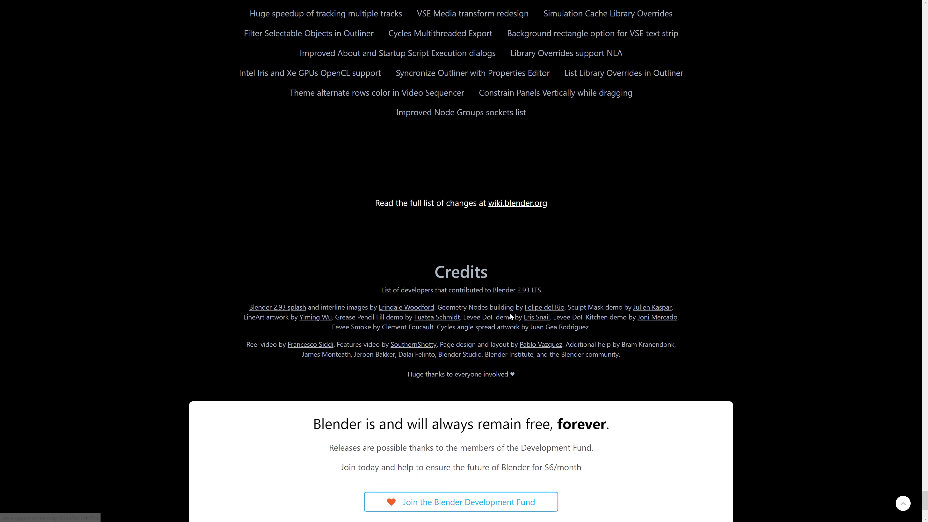
Step: Open the full change list on wiki.blender.org, look it over, and show the Demo Files page with the browser out of full screen
click(516, 182)
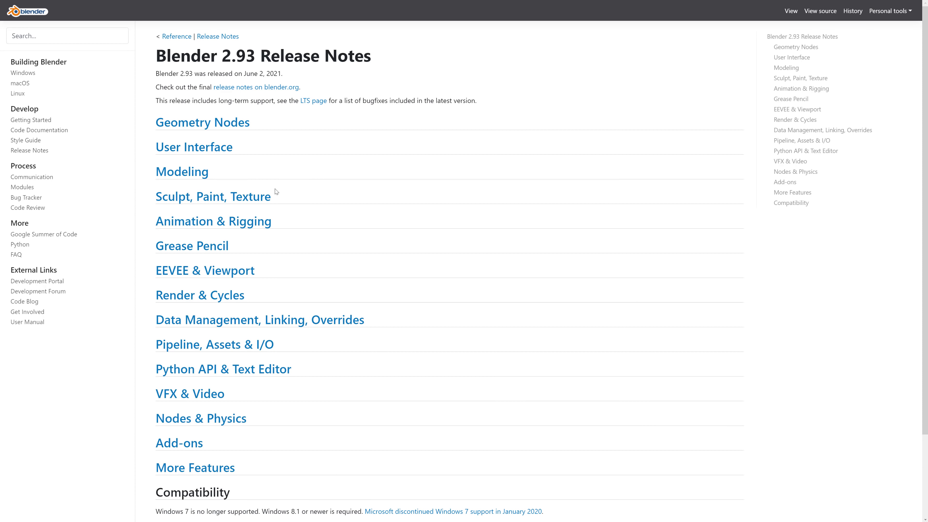
scroll(368, 218, down, 3)
scroll(367, 221, up, 3)
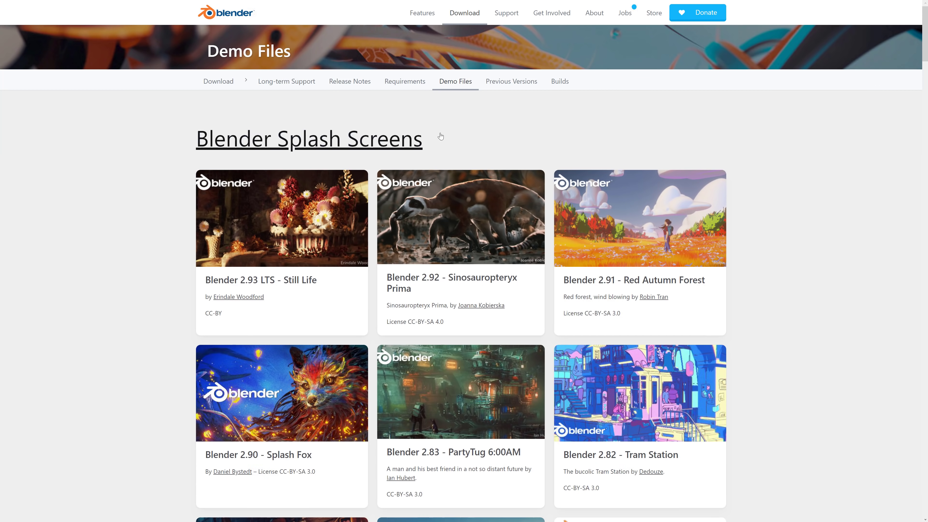
key(F11)
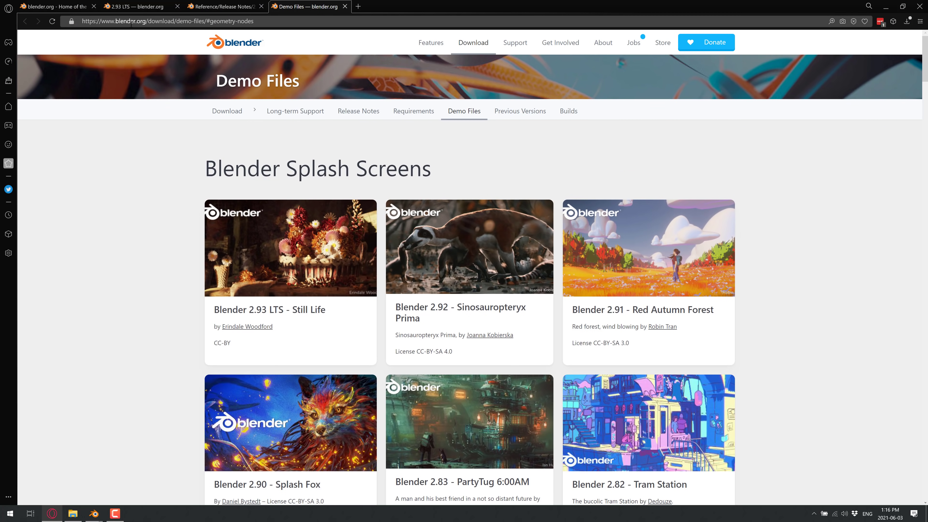
Step: Show the Demo Files page in full screen and browse the Splash Screens, EEVEE and Cycles demos down to Grease Pencil
key(F11)
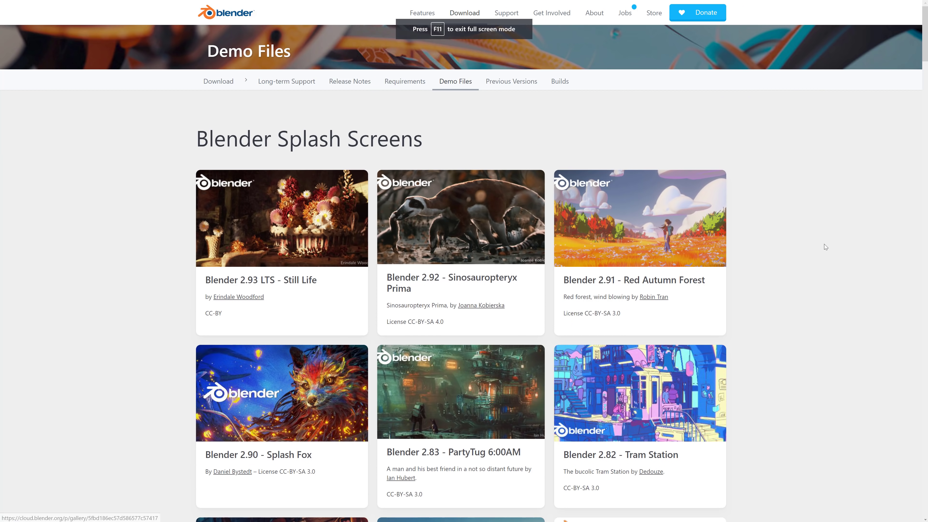
scroll(827, 246, down, 15)
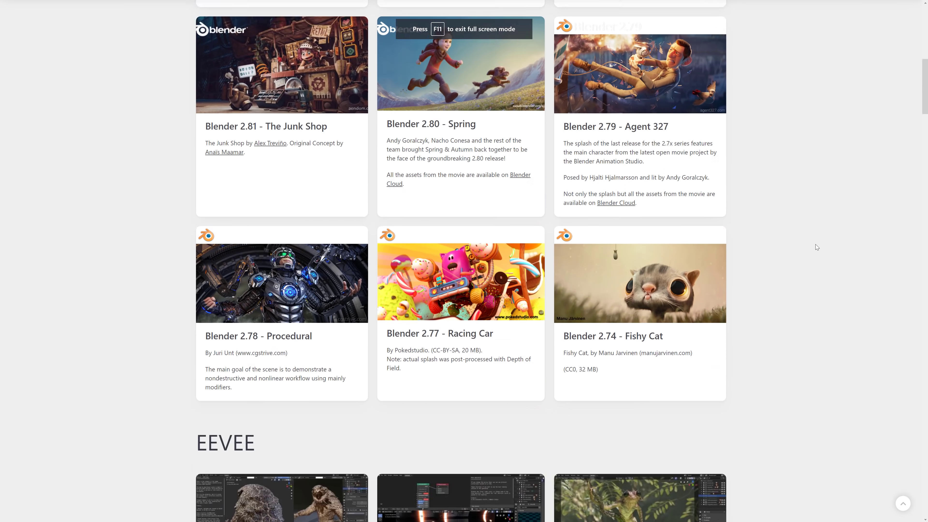
scroll(815, 245, down, 20)
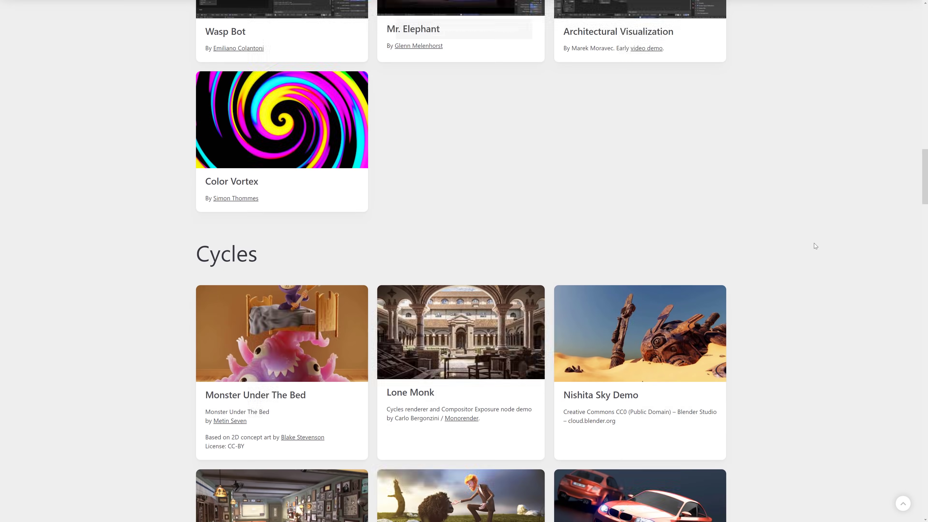
scroll(813, 241, down, 12)
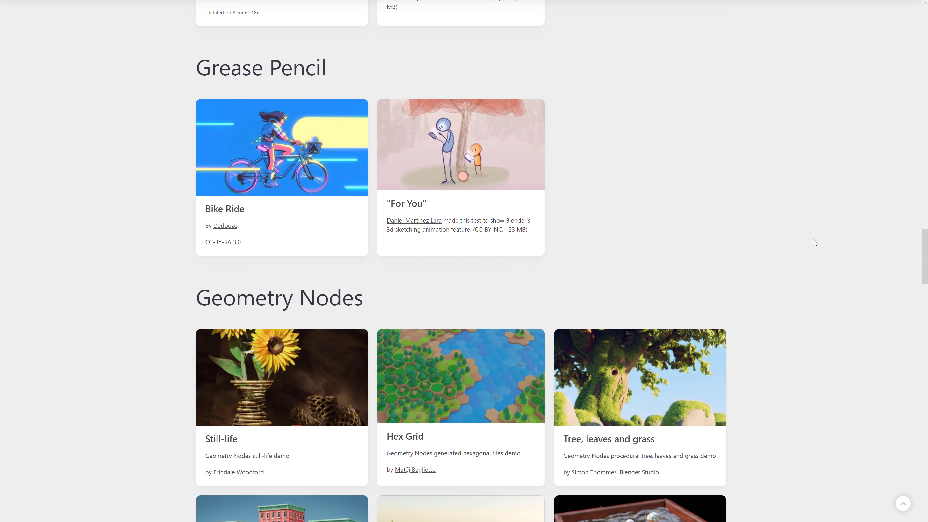
Step: Look through the Geometry Nodes demo files, from Still-life and Procedural buildings to Spherical eye
scroll(813, 239, down, 1)
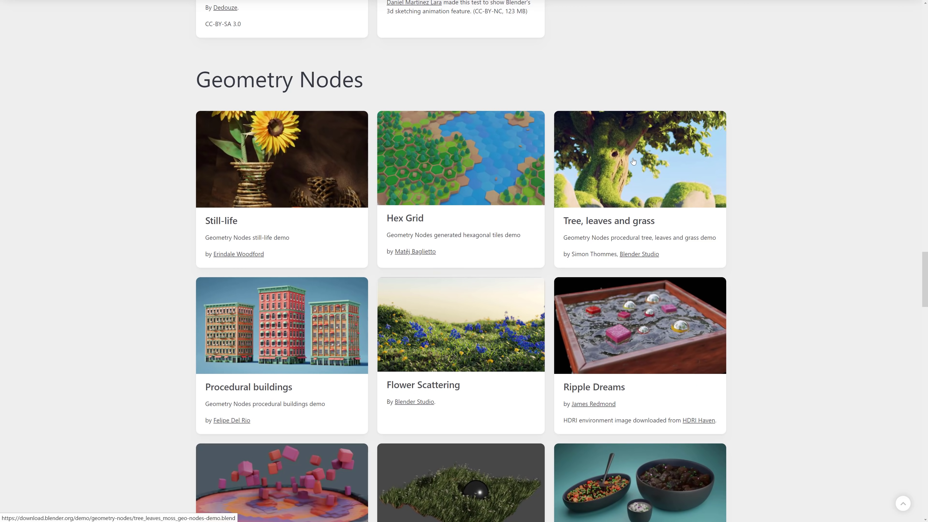
scroll(632, 162, down, 1)
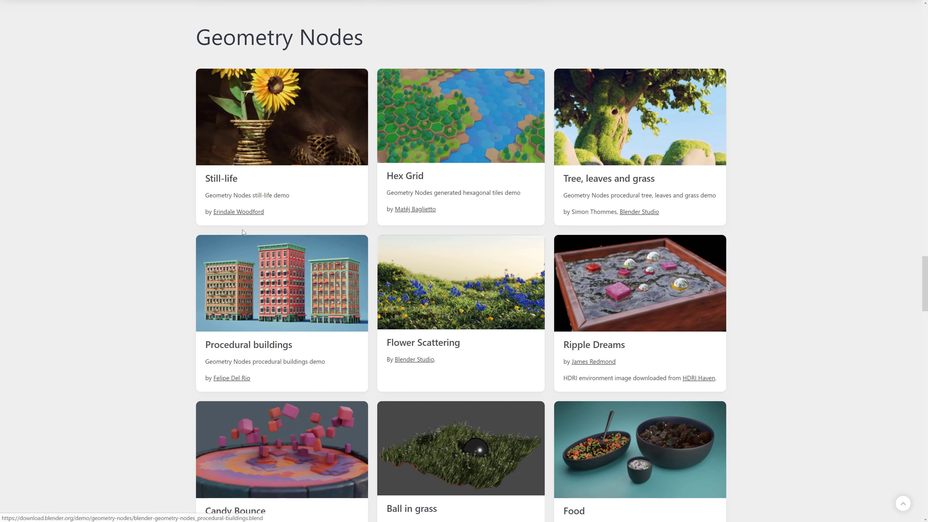
scroll(493, 348, down, 7)
scroll(493, 347, down, 2)
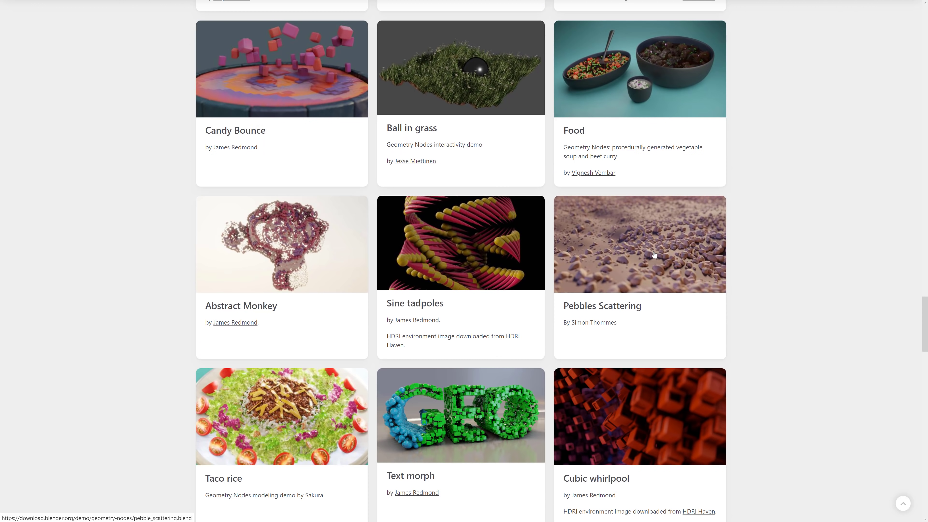
scroll(654, 253, down, 8)
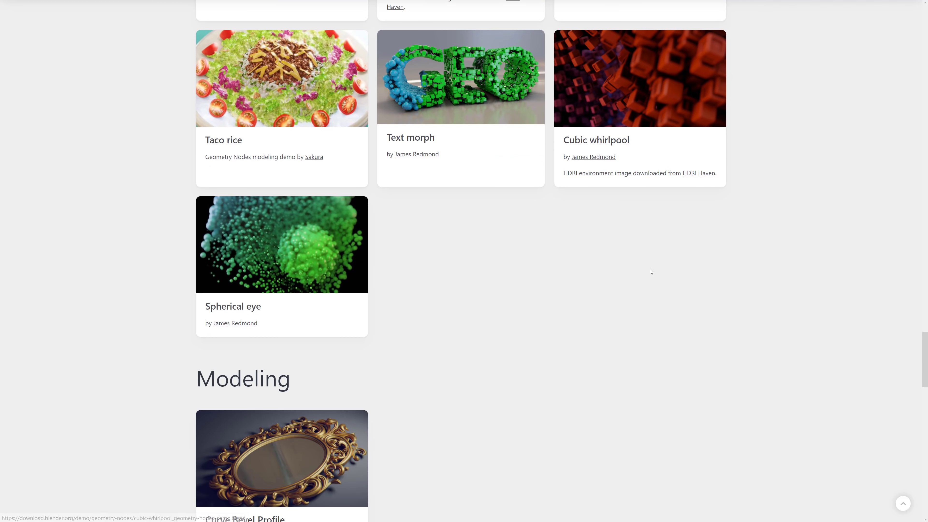
scroll(595, 324, down, 3)
Step: Skim the Sculpting, Animation, Physics and Video Sequencer demo files and return to the start of the page
scroll(594, 322, down, 20)
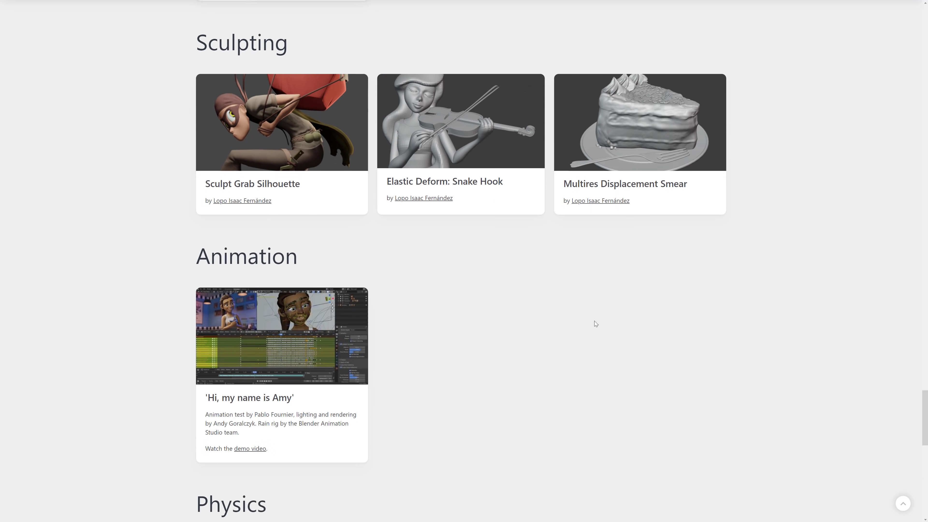
scroll(595, 320, down, 4)
scroll(590, 307, up, 20)
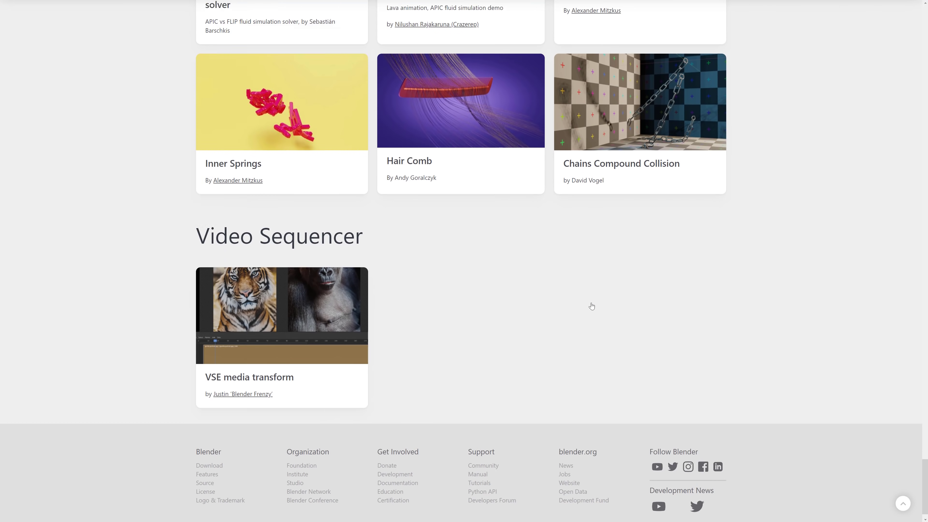
scroll(585, 296, up, 15)
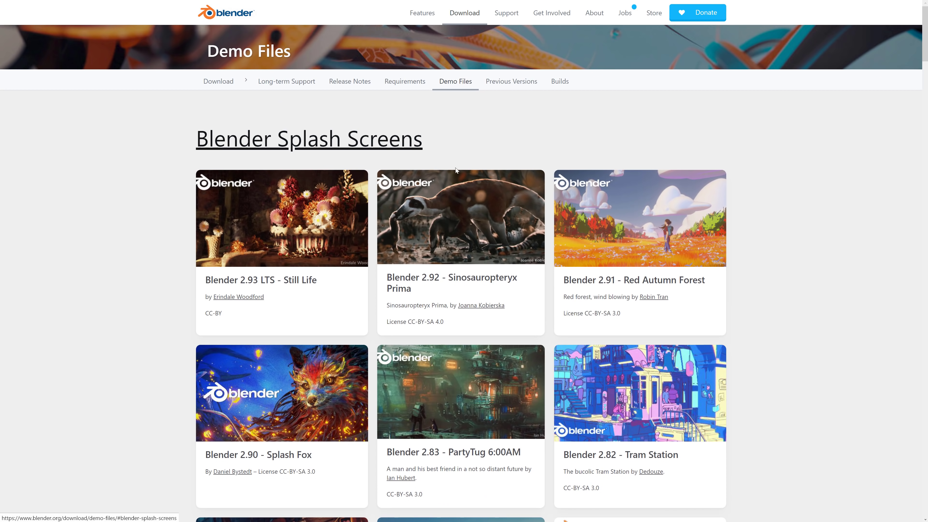
Step: Go back to the 2.93 LTS release page and find the Line Art section with its manual and demo file links
key(alt+Left)
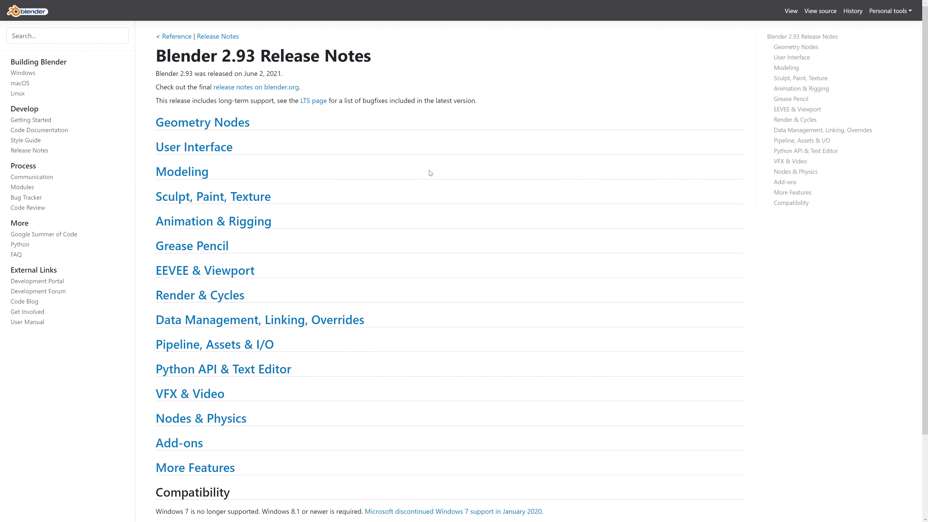
key(alt+Left)
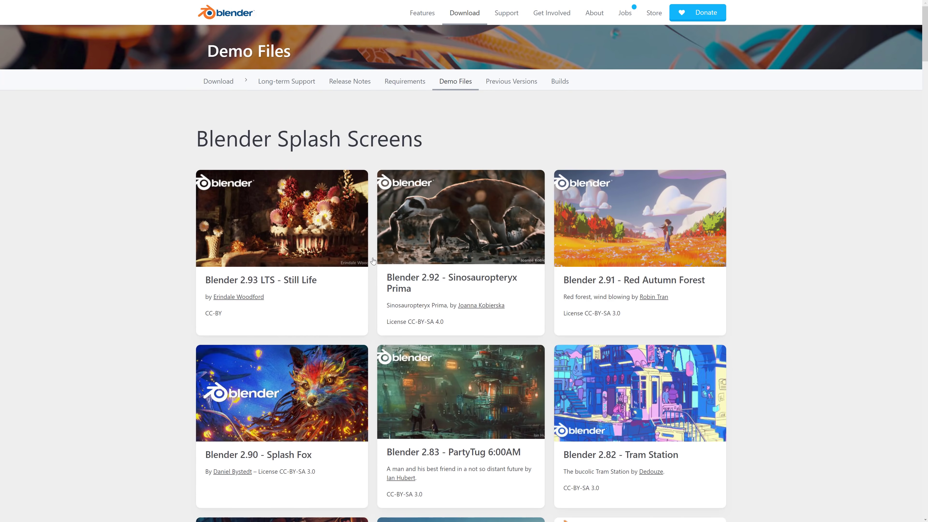
key(alt+Left)
click(373, 261)
scroll(463, 249, up, 15)
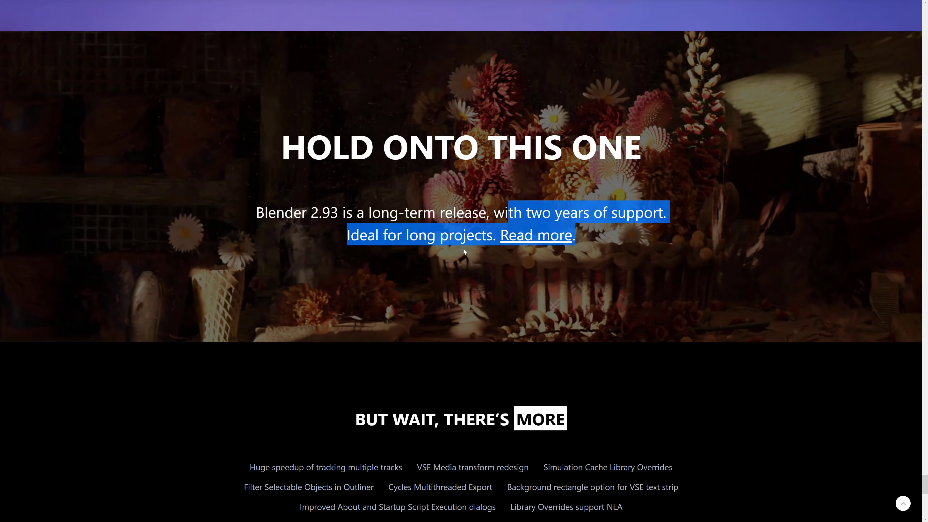
scroll(463, 252, up, 20)
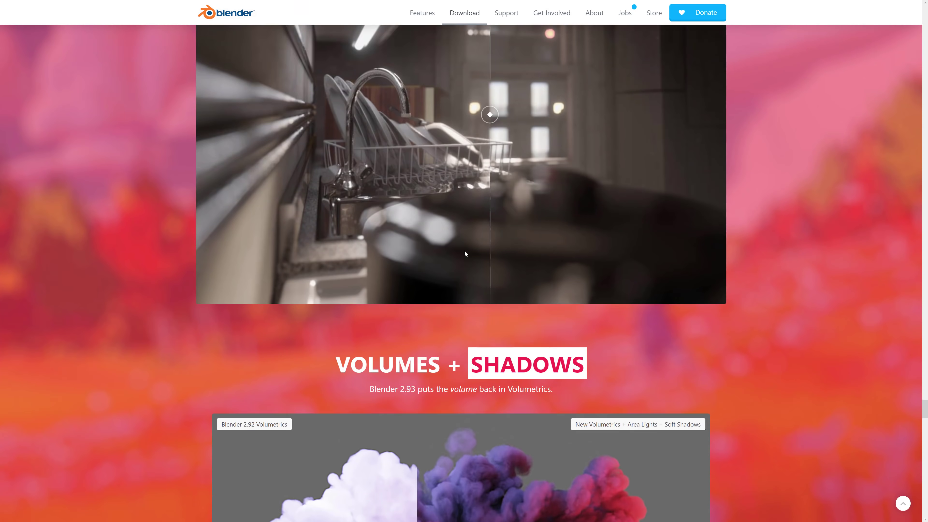
scroll(465, 252, up, 15)
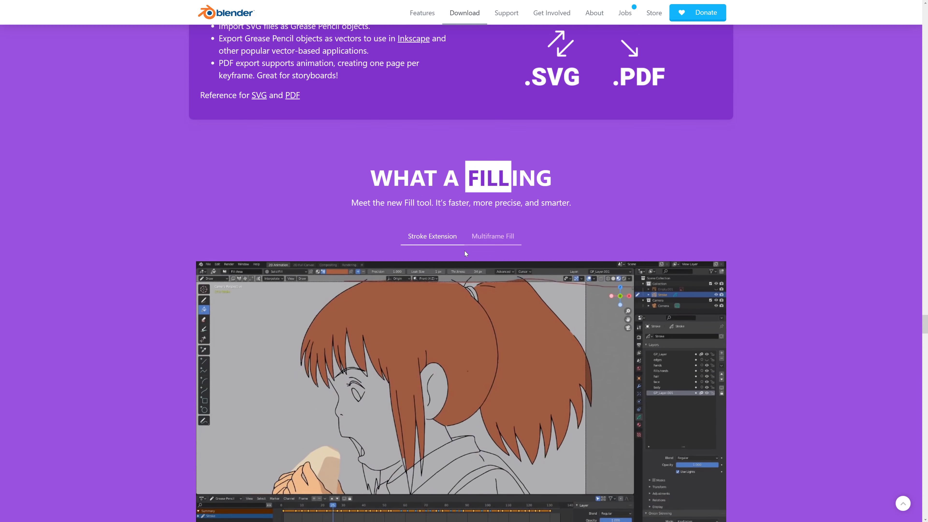
scroll(464, 251, up, 12)
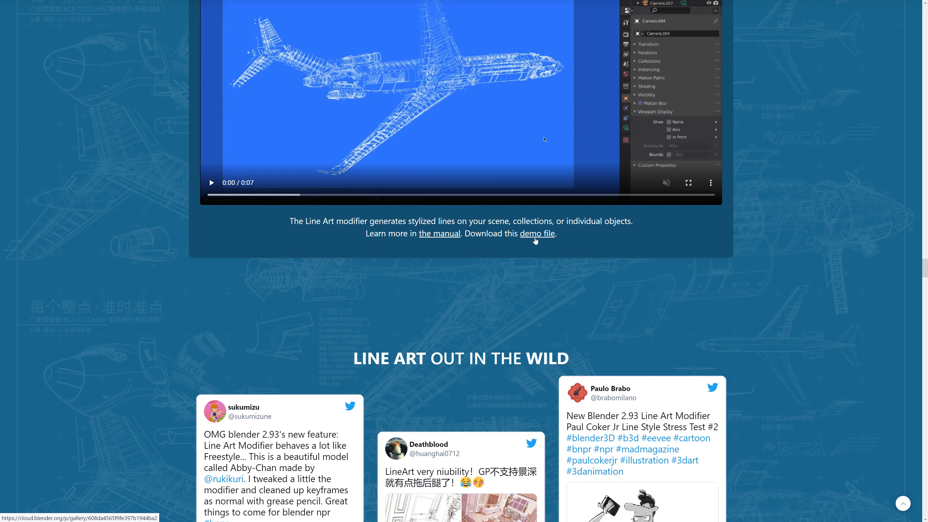
Step: Open the Line Art Modifier manual page, look over its options, and return to the Demo Files page
click(435, 236)
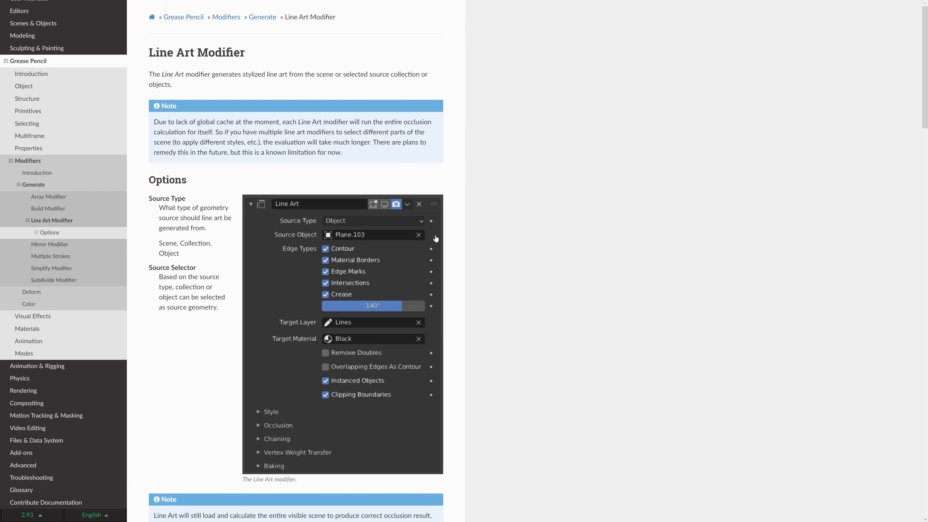
key(alt+Left)
key(alt+Left)
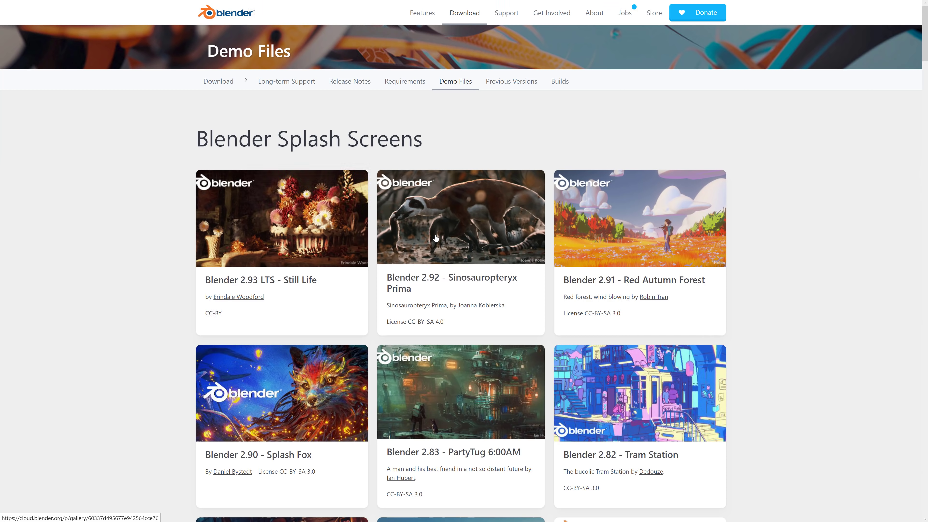
Step: Switch to Blender, set Building 2's Modules length to 3.630, and inspect the building's facade up close
key(alt+Tab)
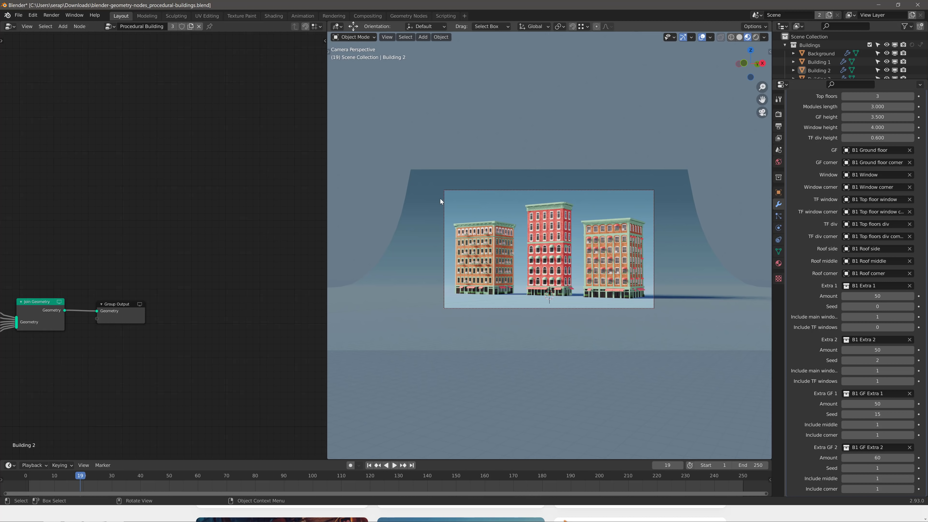
mouse_move(851, 106)
mouse_down()
mouse_move(867, 106)
mouse_move(842, 117)
mouse_up()
scroll(631, 239, up, 8)
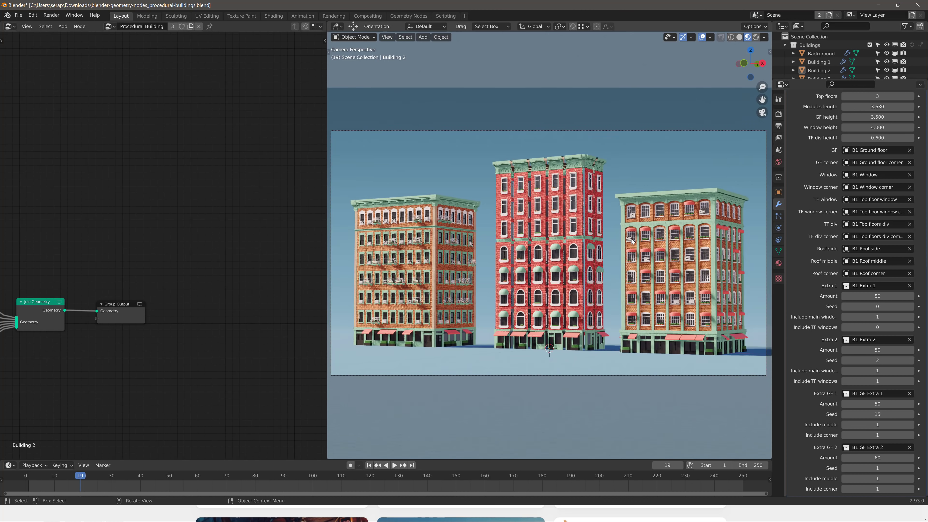
scroll(631, 239, up, 3)
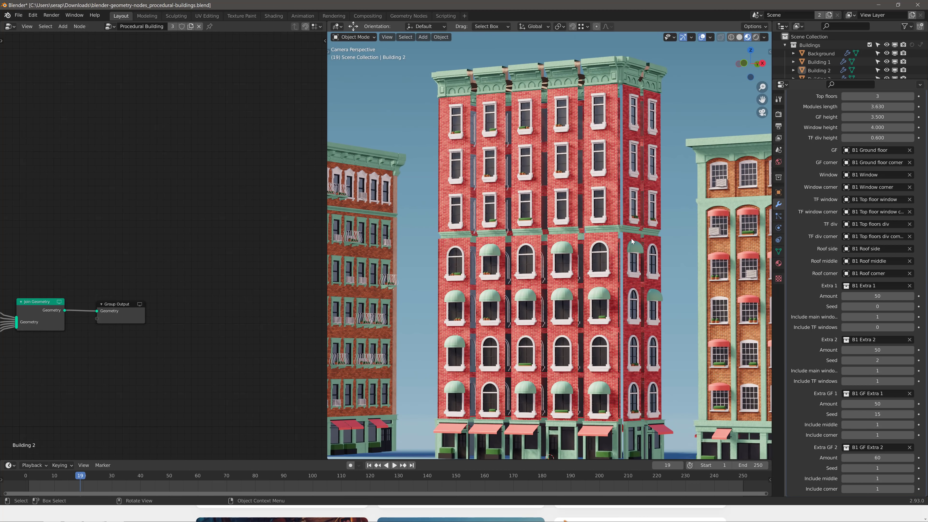
scroll(632, 240, down, 6)
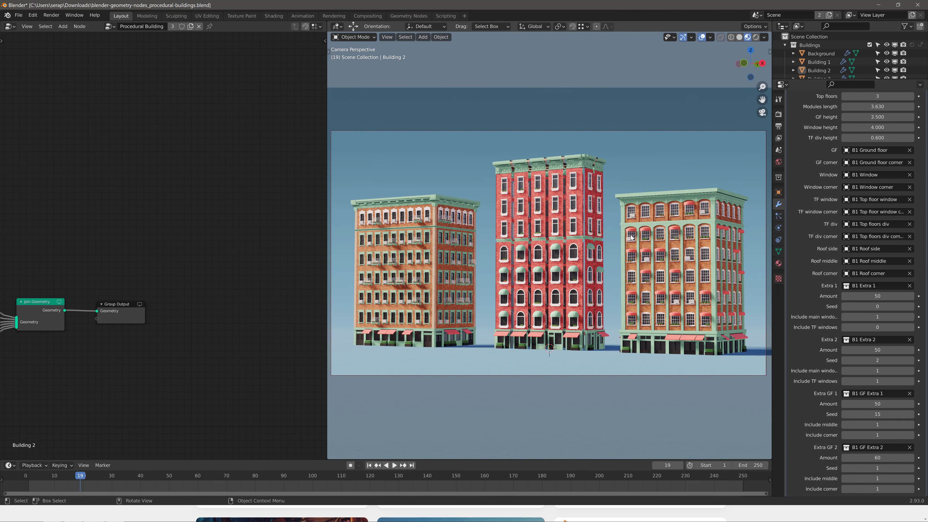